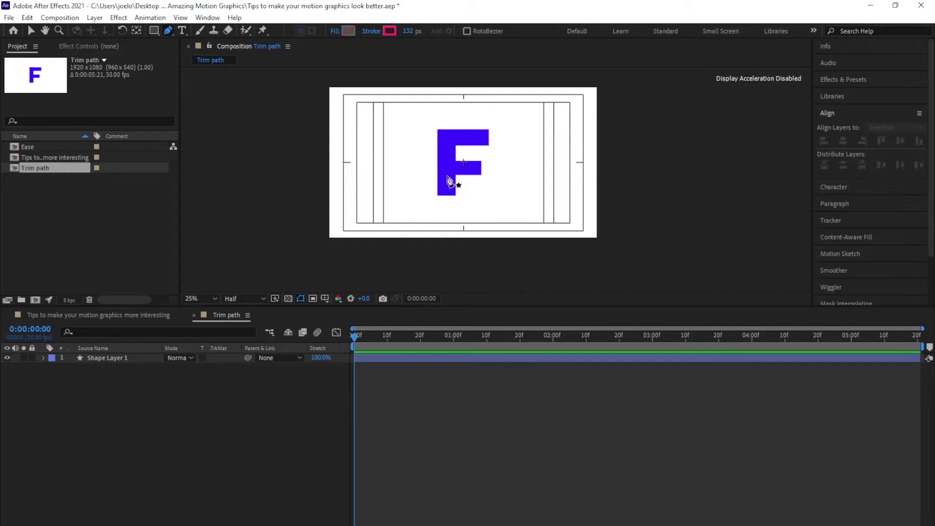
Paste the pink stroked F as a shape layer above the blue F and add a Trim Paths operator to it
key(ctrl+v)
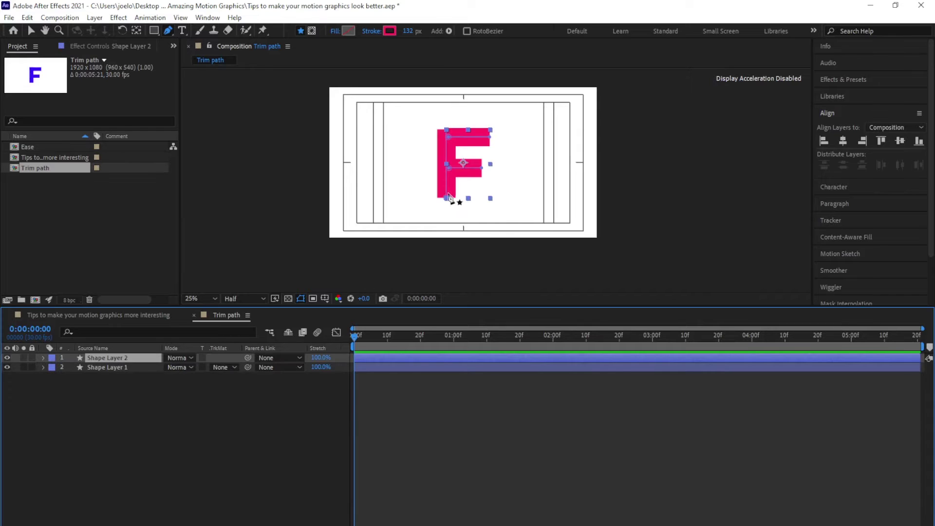
click(43, 358)
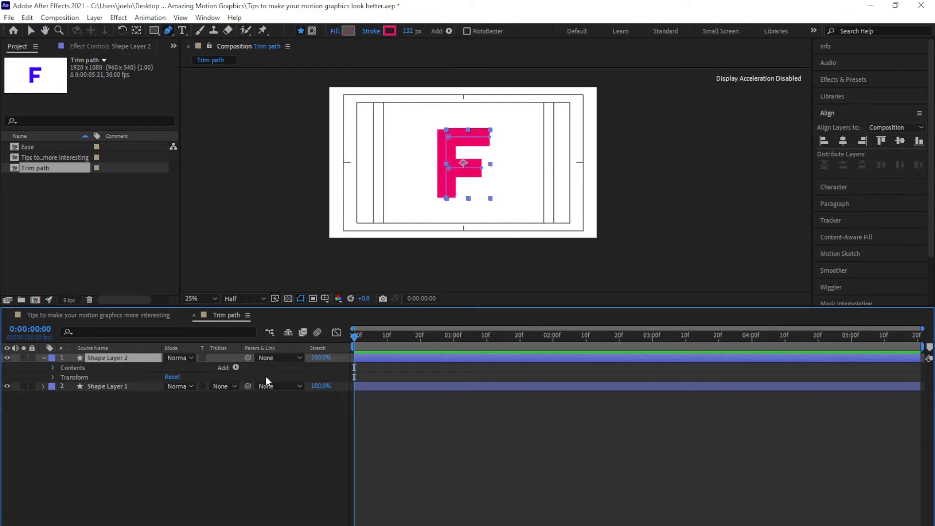
click(234, 368)
click(285, 306)
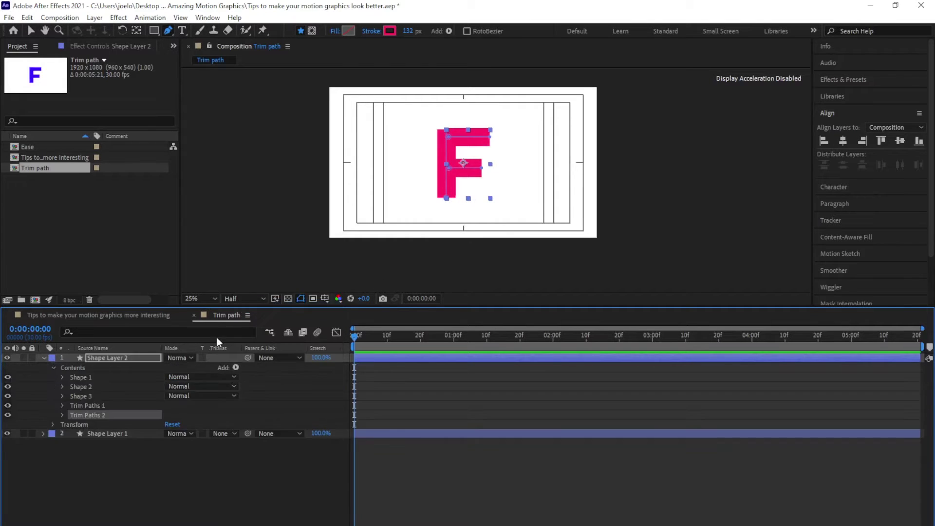
Keyframe the Trim Paths End value of Shape Layer 2 from 0% at 0 seconds to 100% at 1 second
click(63, 406)
click(80, 424)
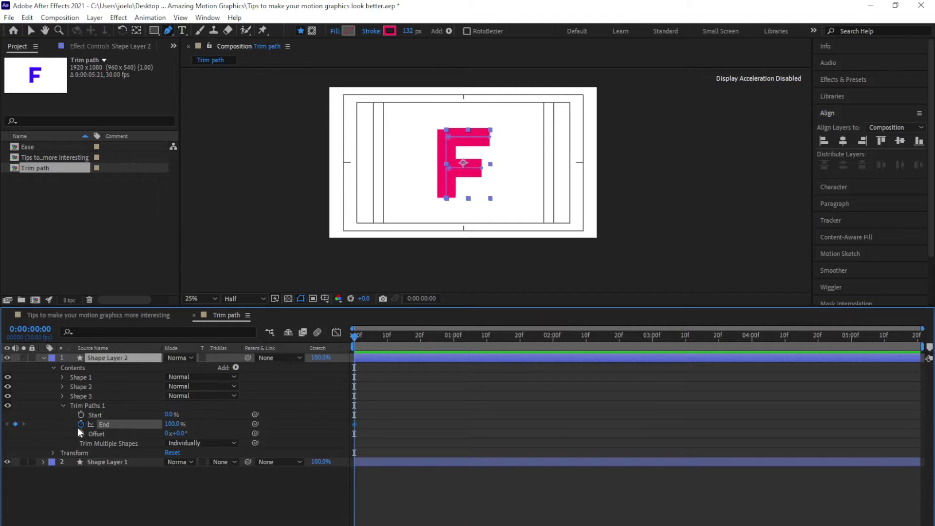
click(474, 341)
drag(481, 343, 452, 349)
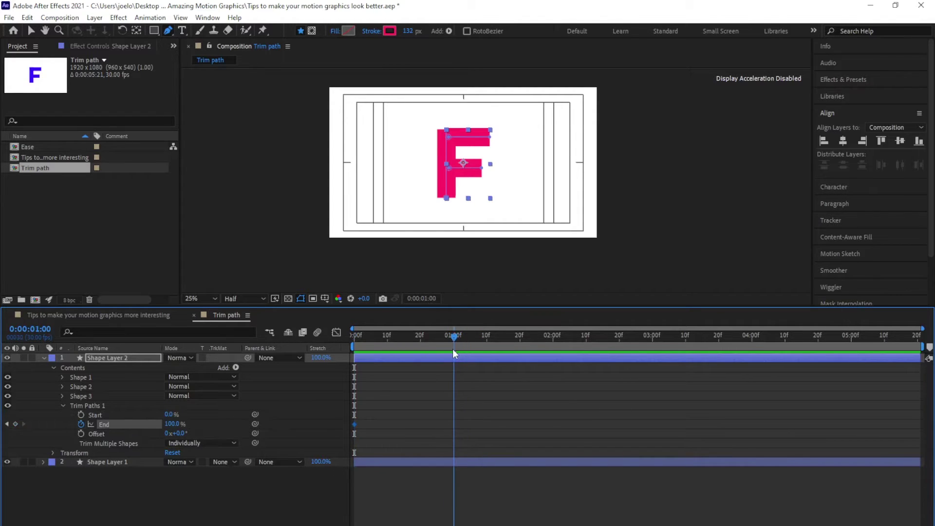
click(7, 424)
drag(169, 425, 170, 448)
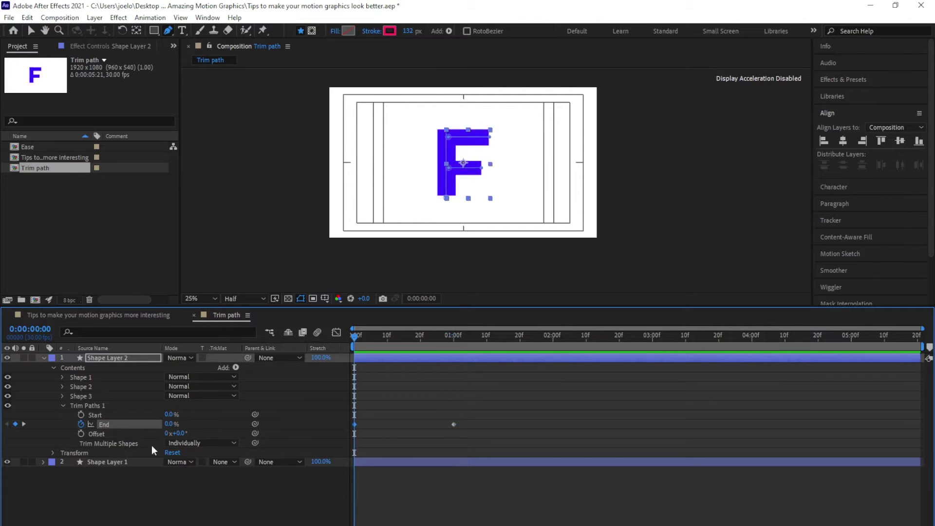
Scrub through the trim animation and temporarily hide Shape 1 to examine the stroke's separate shapes
drag(361, 334, 448, 345)
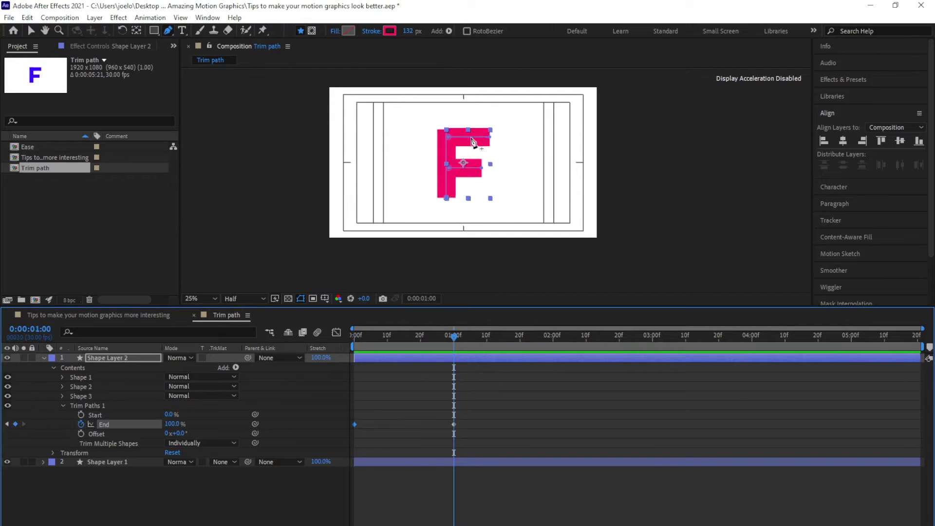
click(86, 396)
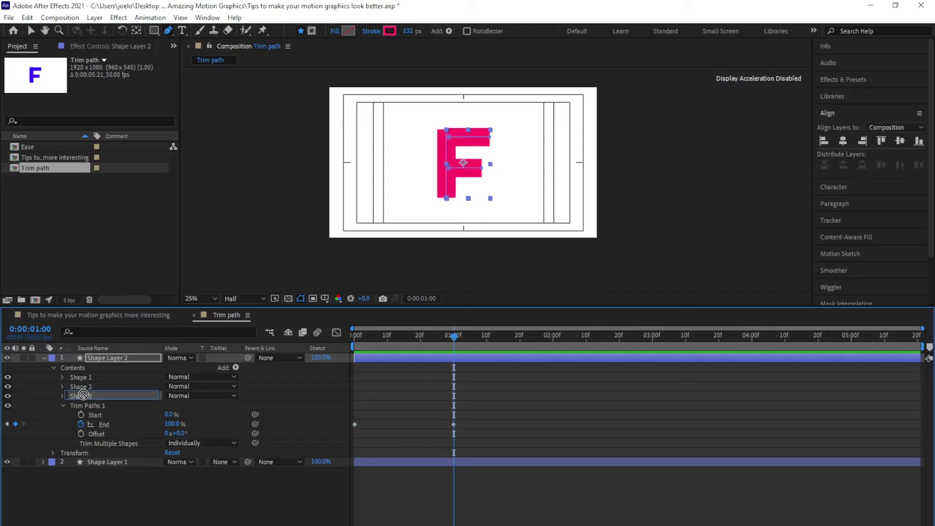
click(7, 377)
click(8, 377)
drag(375, 343, 349, 361)
Set the track matte of Shape Layer 1 to Alpha Matte "Shape Layer 2" and preview the reveal
click(251, 489)
click(123, 462)
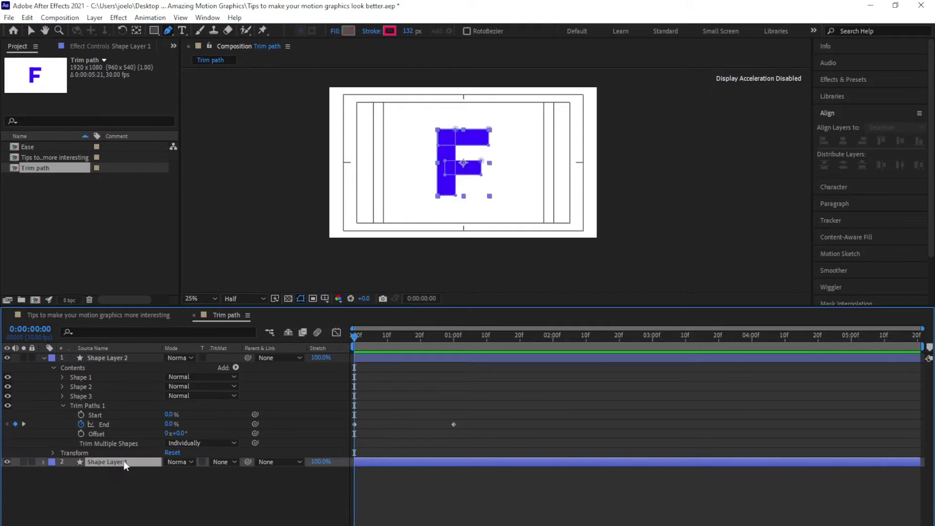
click(219, 462)
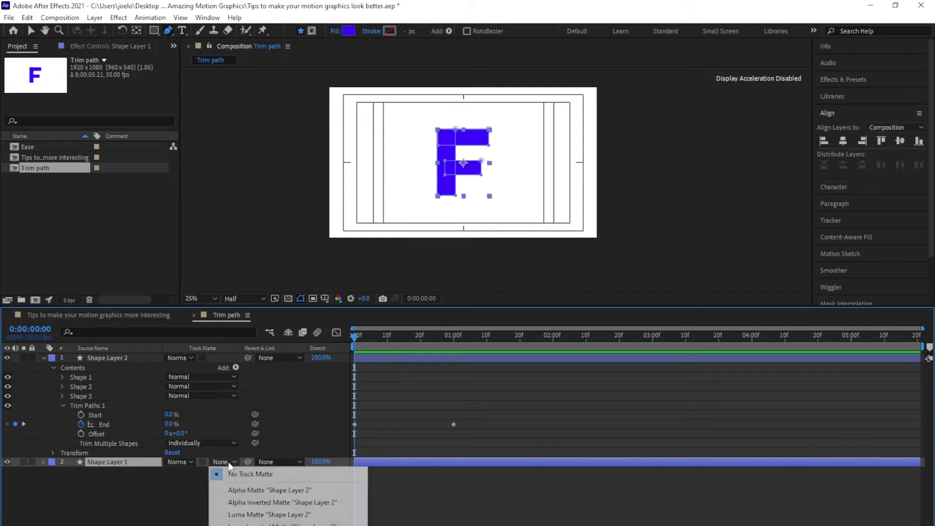
click(249, 491)
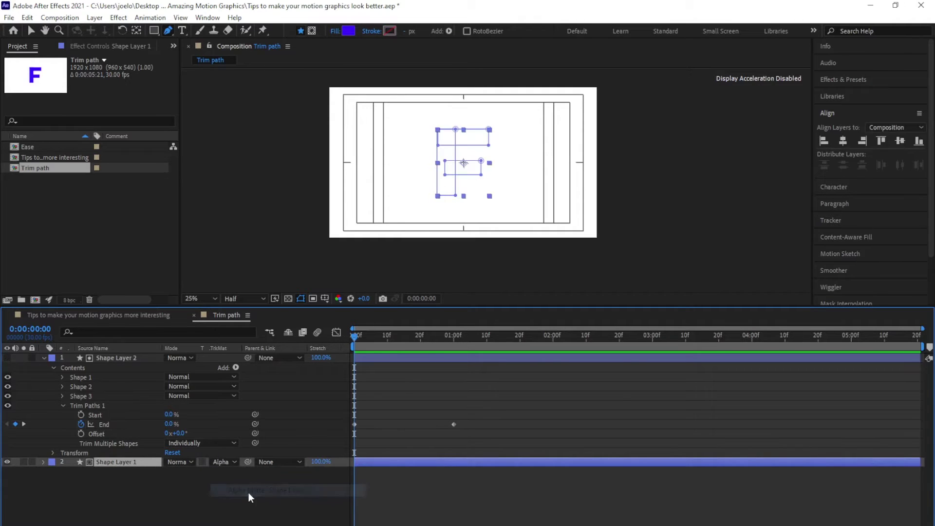
click(402, 483)
key(space)
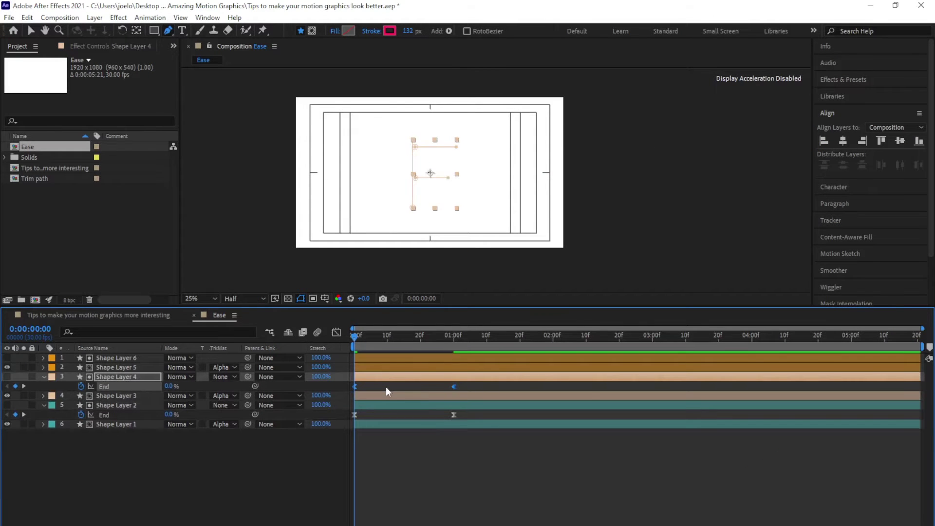
In the Ease composition, apply Easy Ease Out to both End keyframes of Shape Layer 6 and preview the animation
click(391, 356)
key(u)
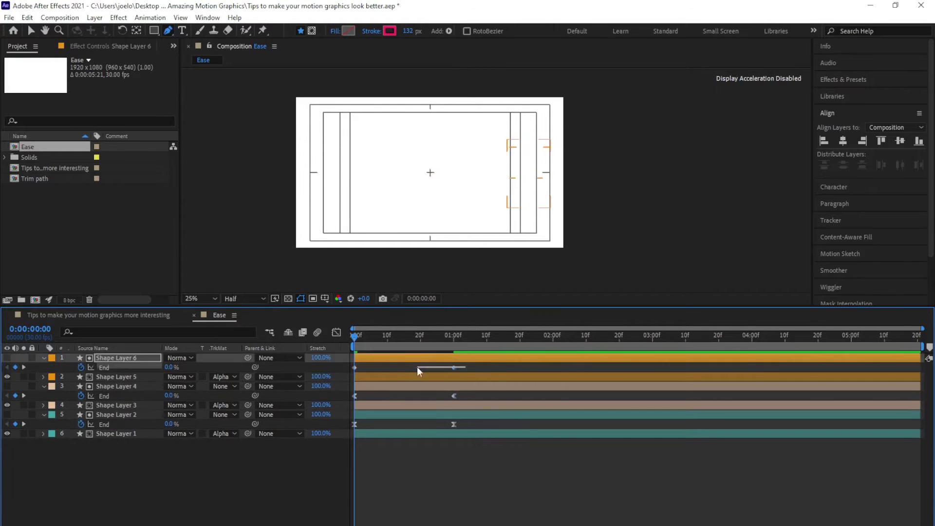
drag(417, 367, 351, 371)
key(ctrl+shift+F9)
key(space)
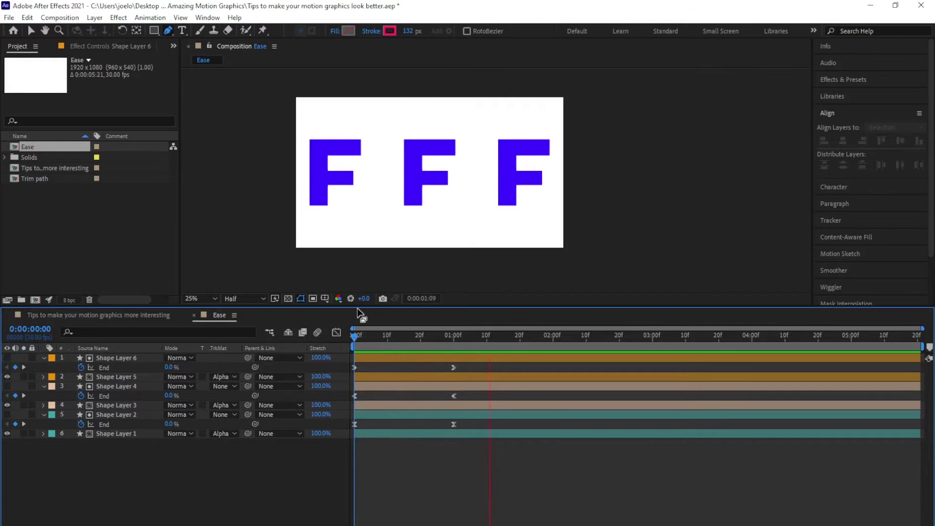
key(space)
Lengthen the incoming ease of Shape Layer 2's End keyframe at 1 second in the speed graph
click(461, 419)
key(shift+F3)
key(v)
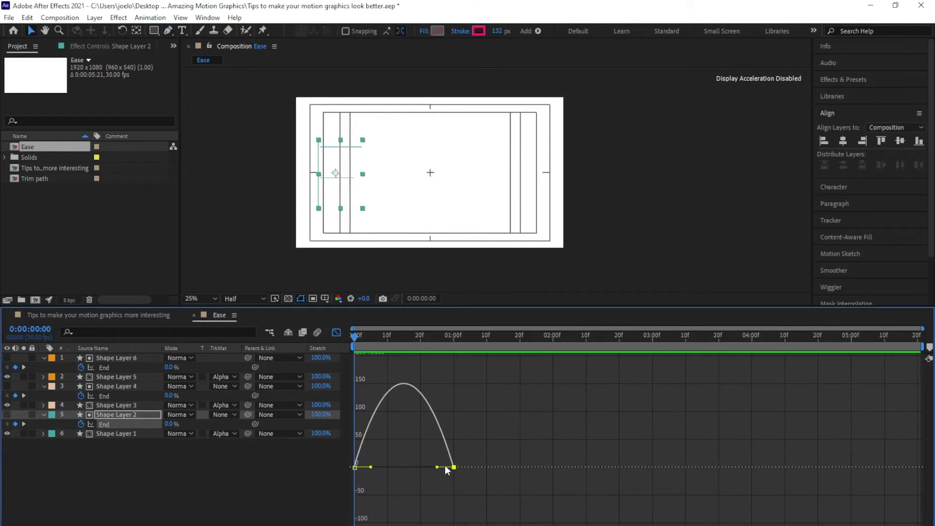
drag(445, 466, 402, 469)
click(336, 332)
Reshape the speed curve of Shape Layer 4's End keyframes by adjusting its ease handles in the graph
click(454, 396)
key(shift+F3)
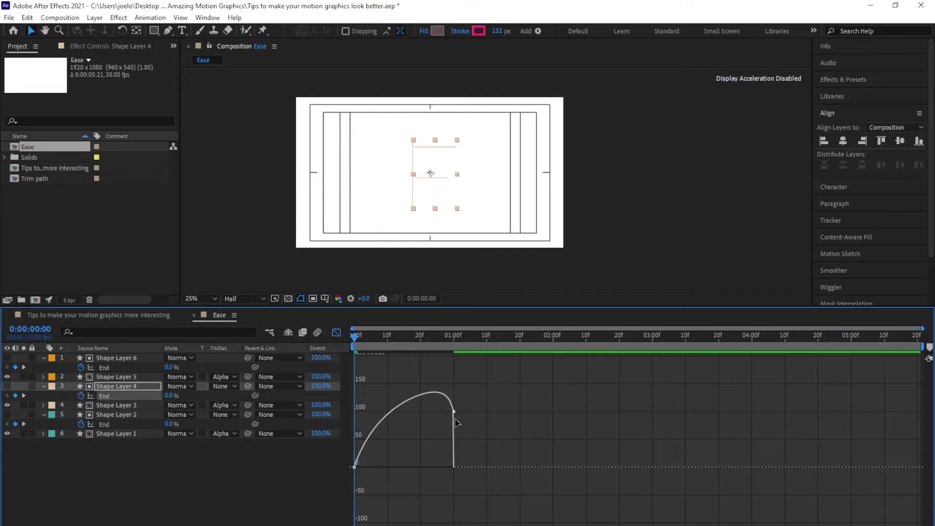
drag(371, 467, 407, 467)
click(336, 332)
Check the End speed graph of Shape Layer 6 and play back the three F animations
click(453, 367)
key(shift+F3)
click(336, 332)
key(space)
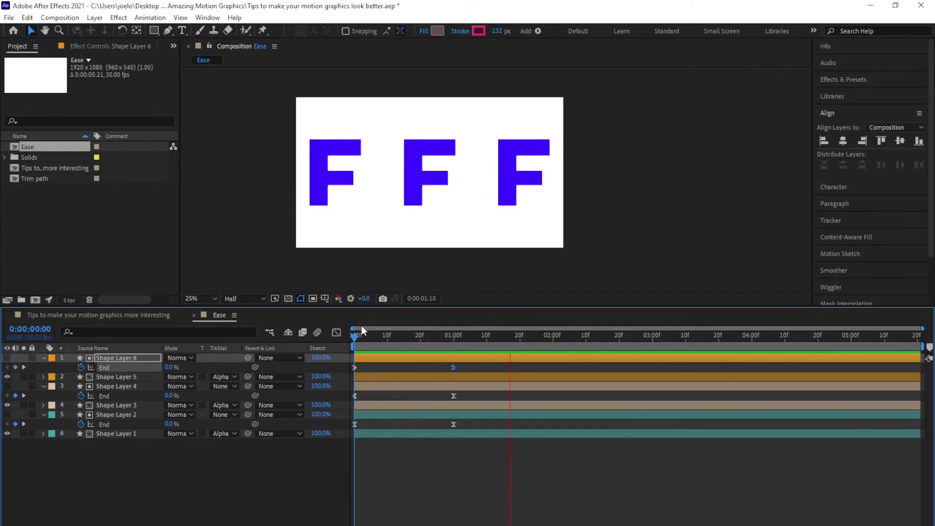
drag(355, 335, 453, 370)
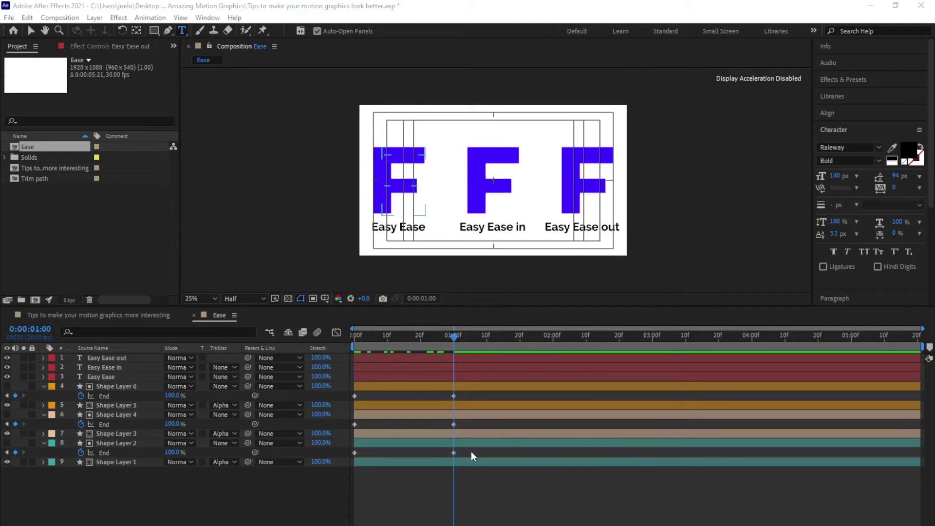
Apply Easy Ease to both End keyframes of Shape Layer 2 and preview from the start
drag(469, 448, 348, 456)
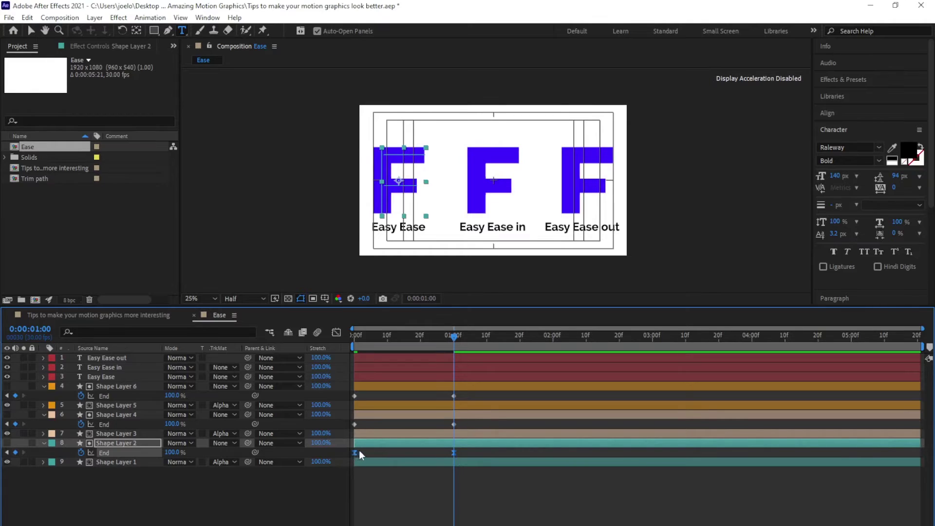
key(Home)
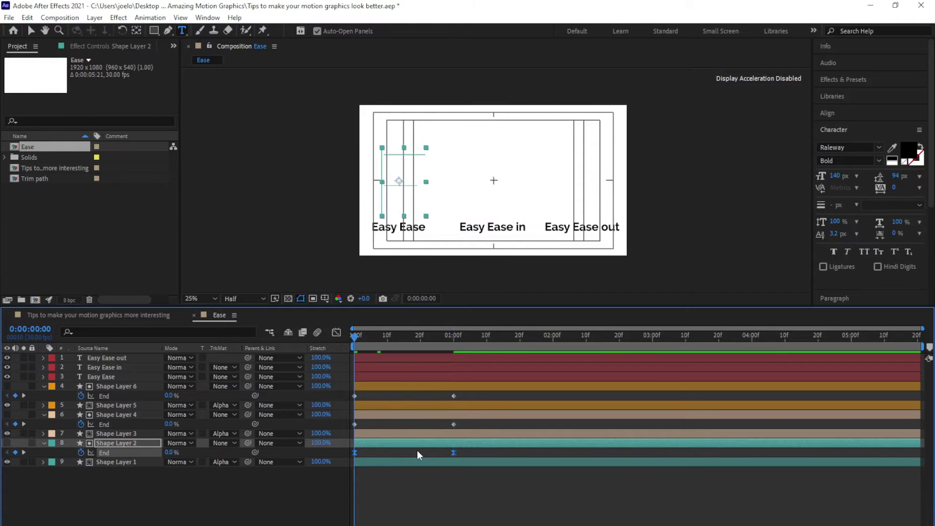
key(space)
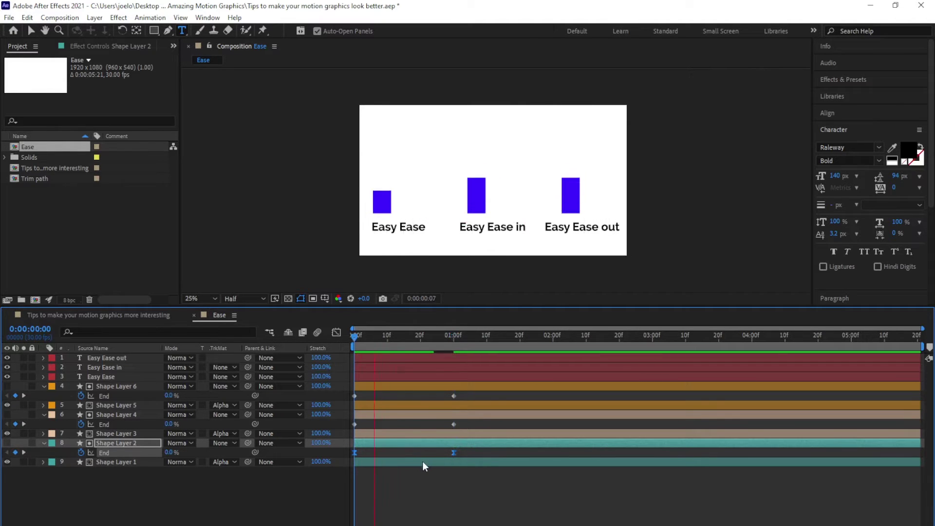
Apply Easy Ease In to both End keyframes of Shape Layer 4 and preview from the start
drag(364, 336, 453, 341)
drag(467, 424, 352, 427)
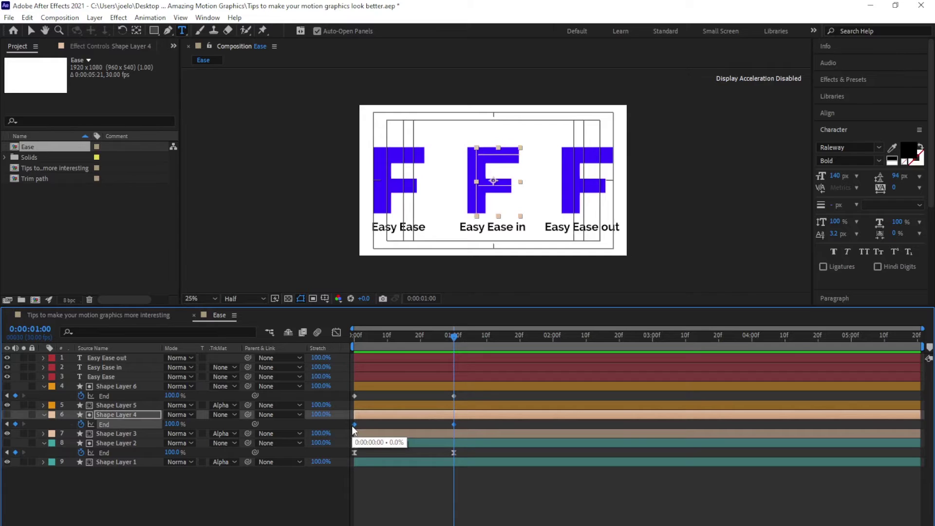
key(shift+F9)
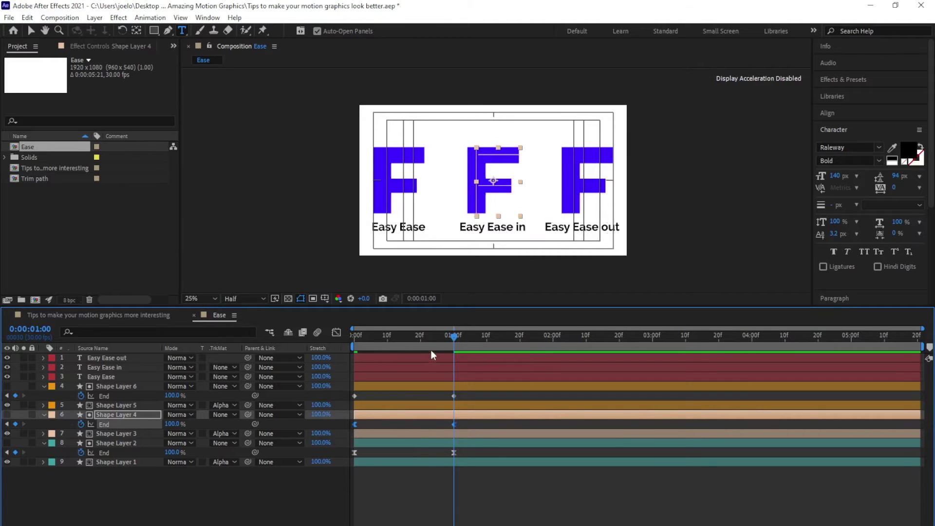
click(347, 344)
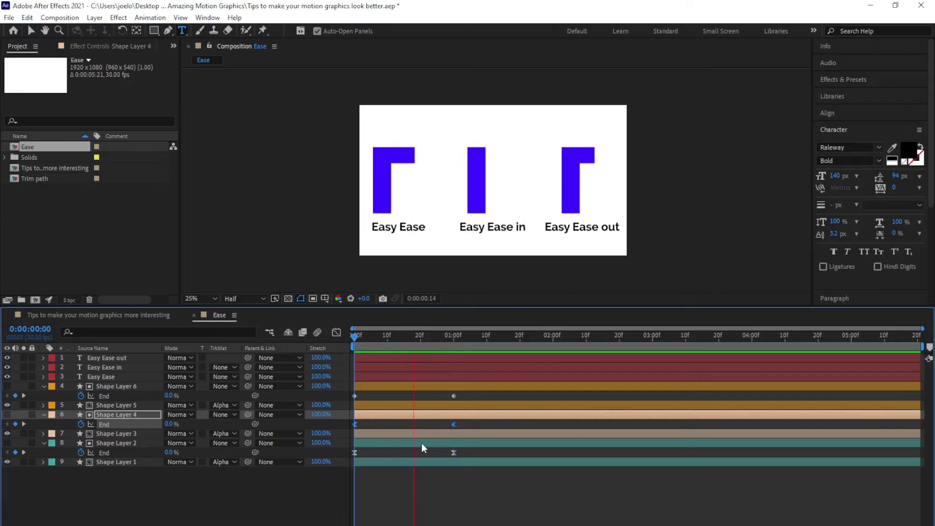
Apply Easy Ease Out to both End keyframes of Shape Layer 6 and preview the three easing types
click(460, 351)
drag(467, 398, 344, 399)
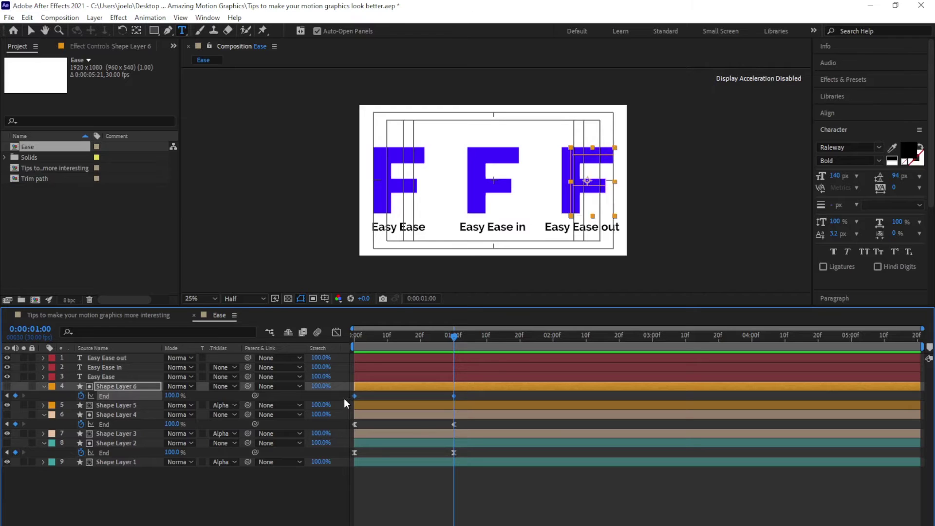
key(ctrl+shift+F9)
drag(451, 338, 352, 332)
key(space)
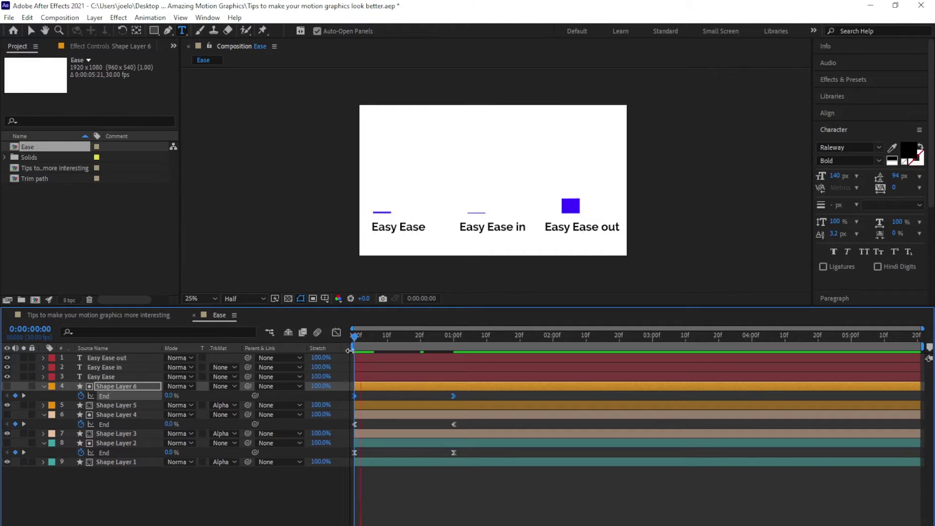
click(353, 336)
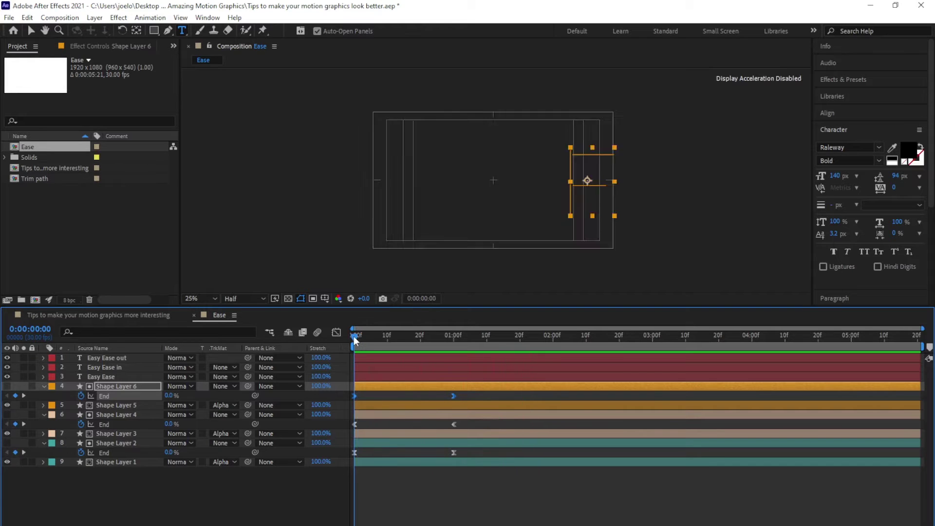
drag(354, 336, 480, 353)
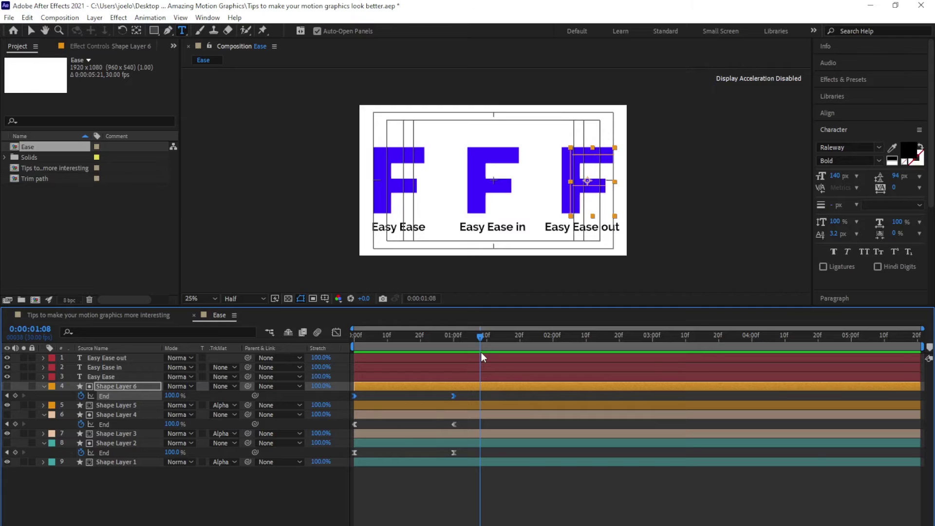
Reshape Shape Layer 2's End speed curve for a fast start and a long slow finish, and preview it
click(475, 451)
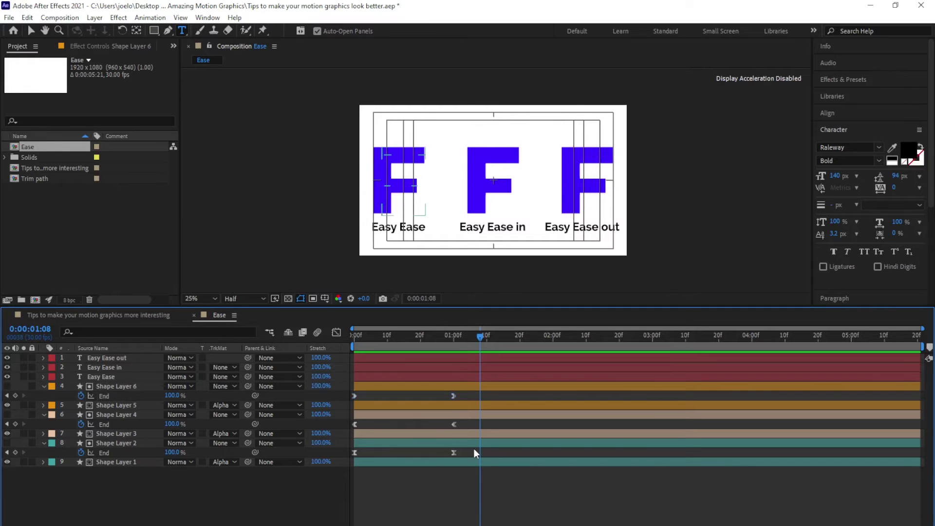
drag(467, 455, 349, 454)
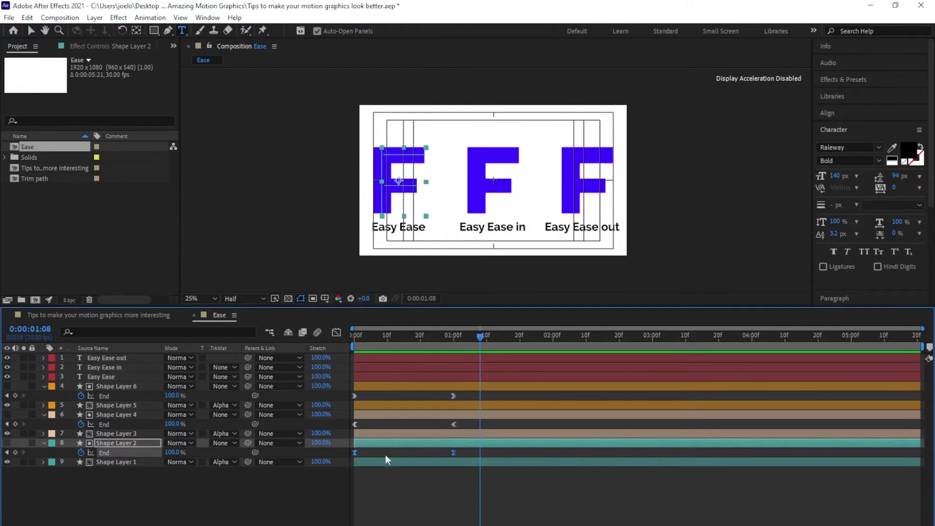
click(336, 334)
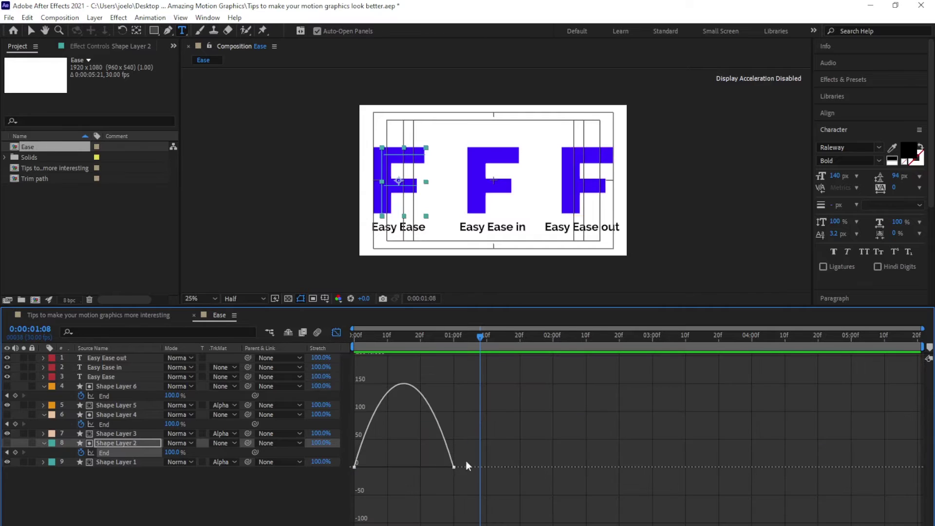
drag(397, 469, 365, 467)
key(Home)
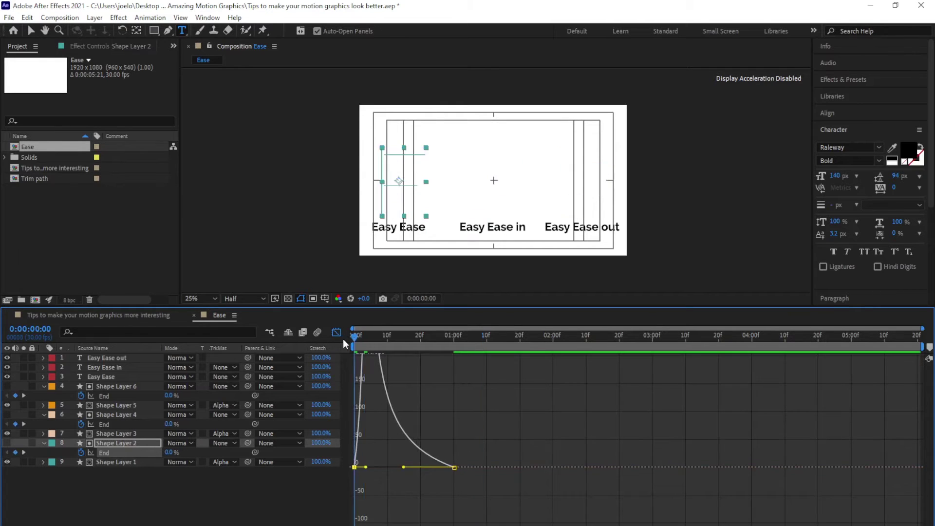
key(space)
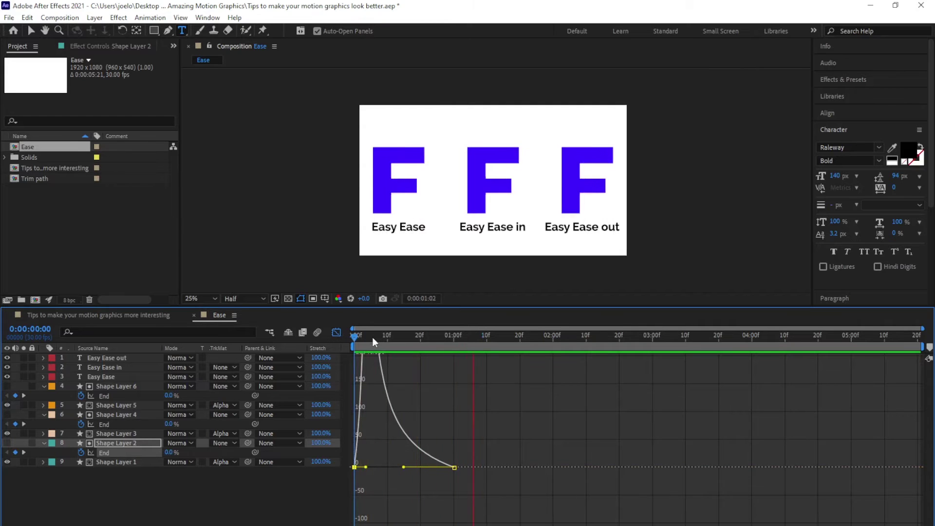
key(space)
Give the End speed curves of Shape Layer 4 and Shape Layer 6 a steep start and slow finish, and preview them
key(shift+F3)
drag(463, 421, 349, 424)
click(336, 332)
drag(422, 413, 348, 359)
key(shift+F3)
click(336, 332)
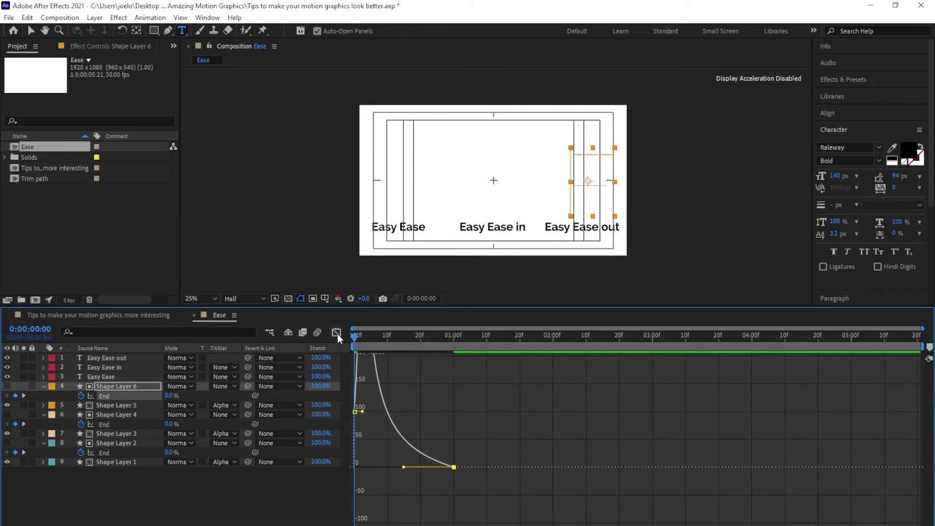
click(337, 334)
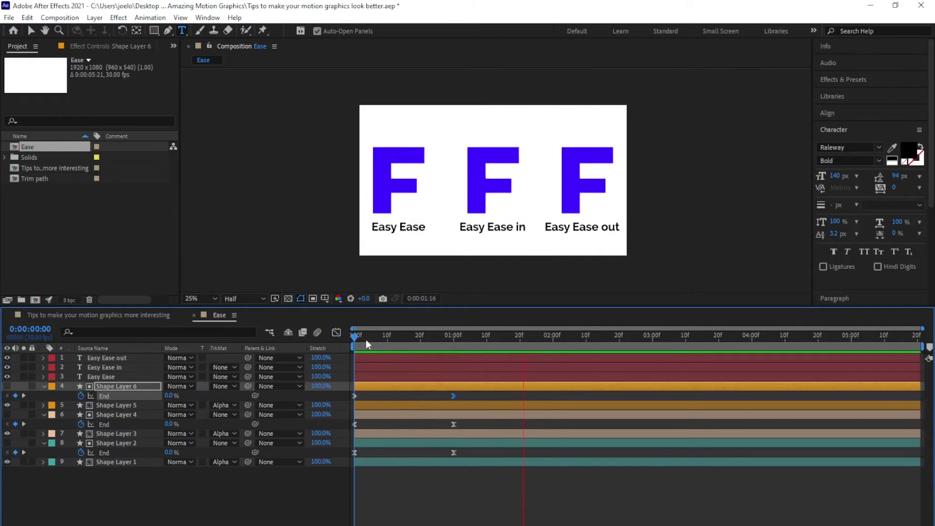
Scrub through the first second of the Ease composition to compare the three easing types
drag(356, 337, 450, 366)
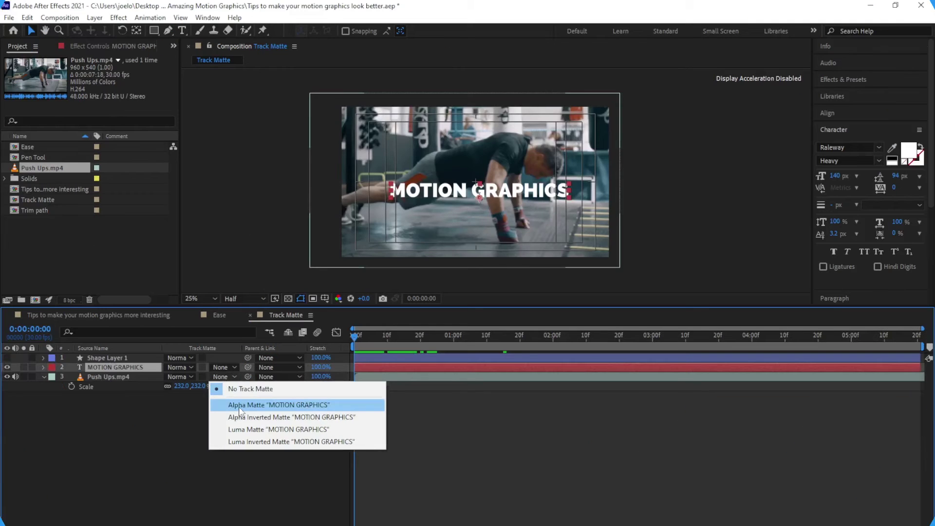
Apply the Alpha Matte "MOTION GRAPHICS" to Push Ups.mp4 and reposition the footage behind the text
click(238, 407)
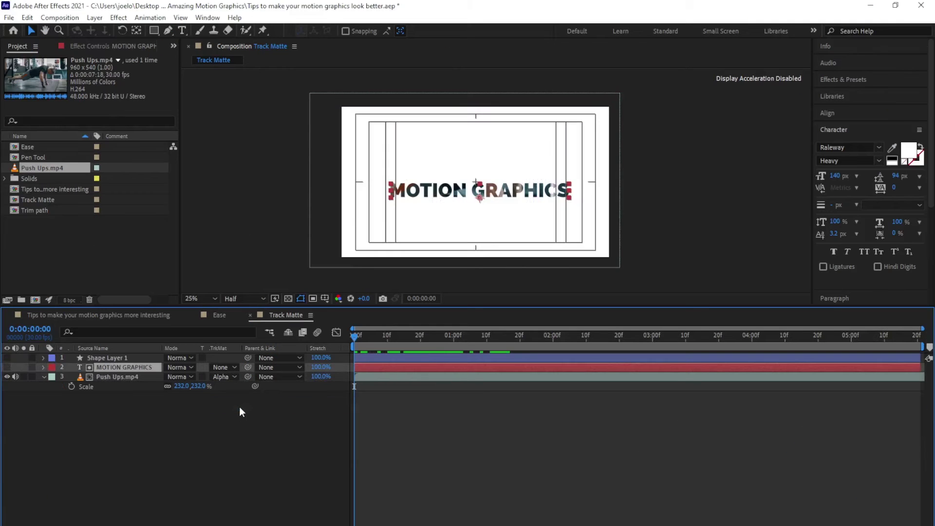
click(439, 381)
drag(550, 242, 580, 241)
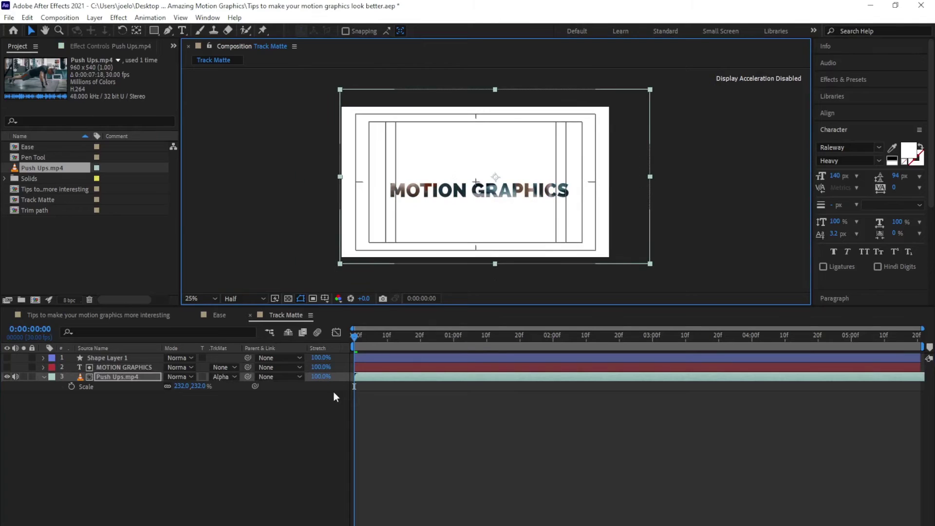
Switch Push Ups.mp4 to the Alpha Inverted Matte "MOTION GRAPHICS" and reposition the footage slightly
click(212, 375)
click(236, 417)
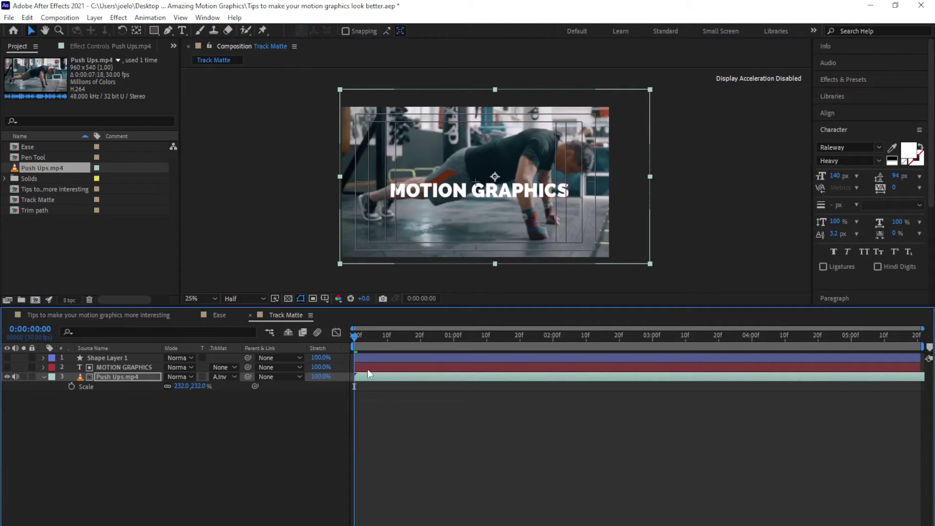
mouse_move(476, 241)
mouse_down()
mouse_move(449, 254)
mouse_move(471, 241)
mouse_up()
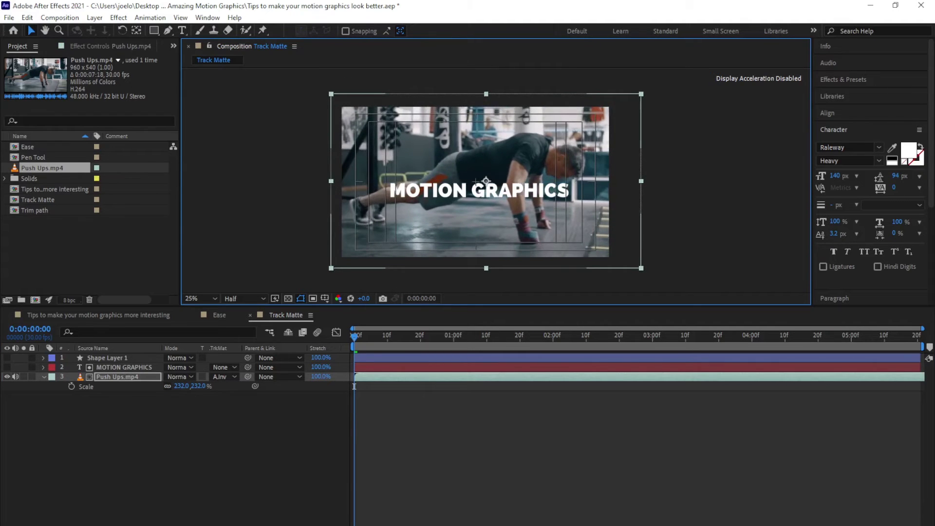
Undo the track matte on Push Ups.mp4
key(ctrl+z)
key(ctrl+z)
key(ctrl+z)
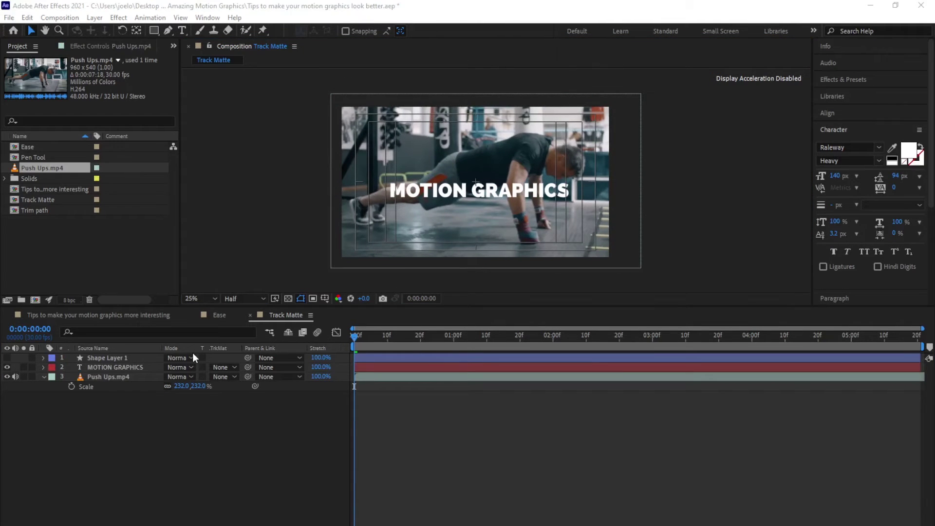
Set Push Ups.mp4 to use the Alpha Matte "MOTION GRAPHICS" and scrub the timeline to preview the video inside the text
drag(355, 339, 451, 337)
click(387, 367)
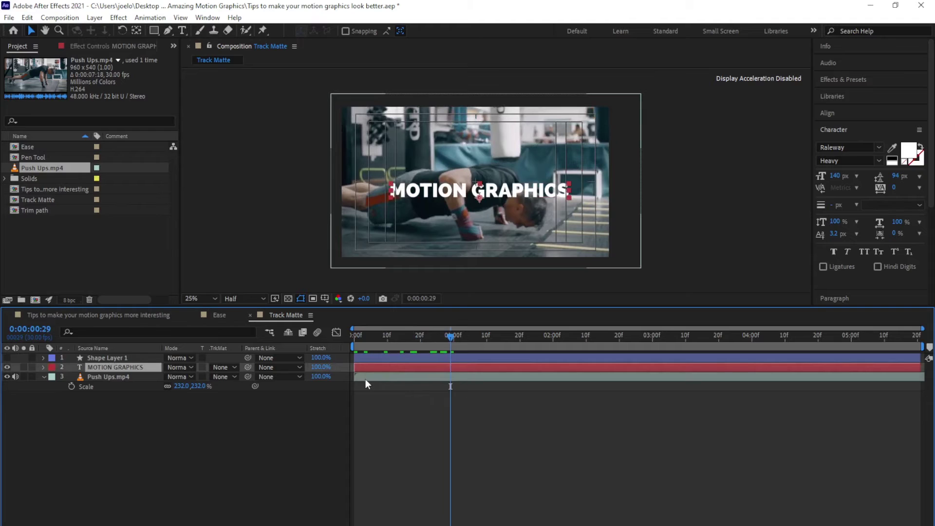
click(370, 378)
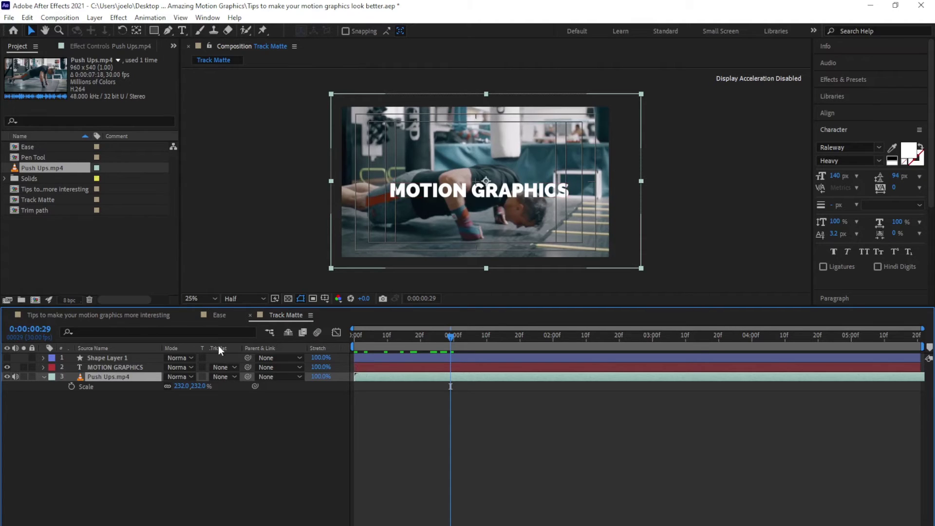
click(225, 378)
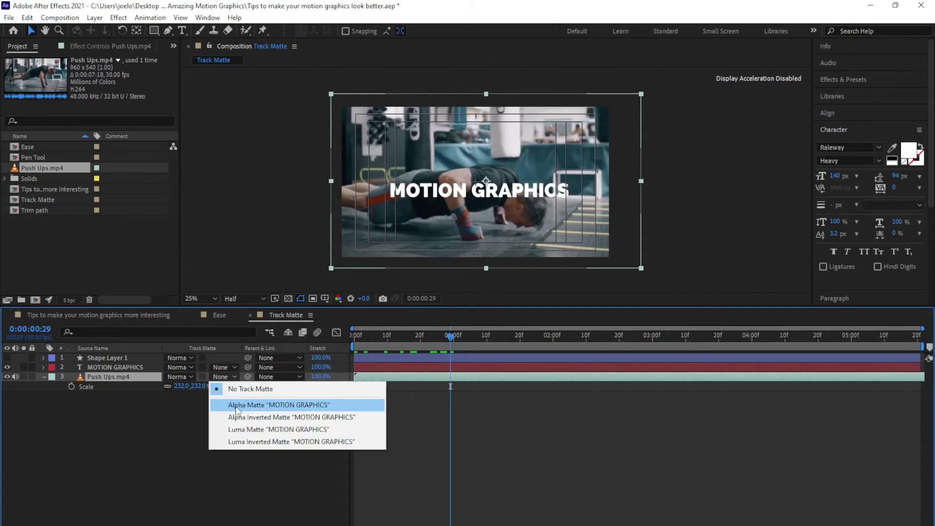
click(245, 406)
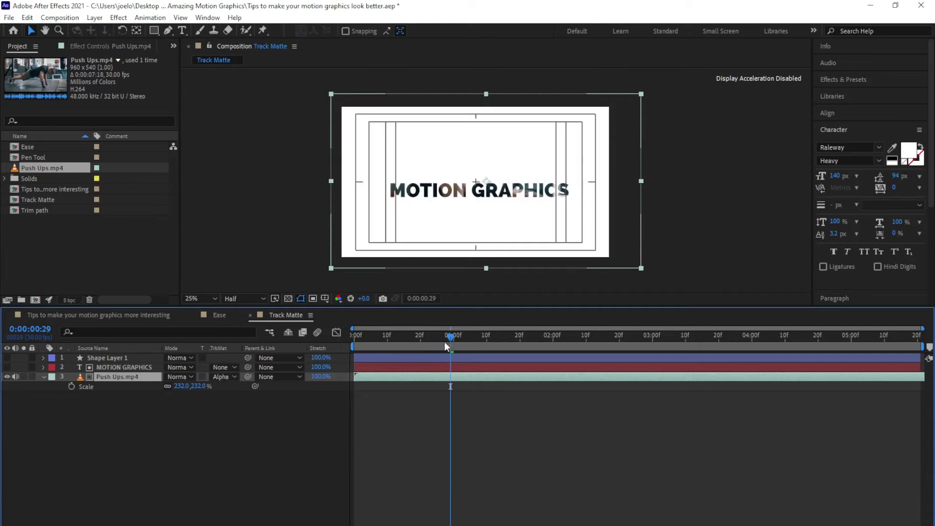
mouse_move(444, 343)
mouse_down()
mouse_move(369, 342)
mouse_move(431, 344)
mouse_up()
Change the track matte of Push Ups.mp4 to Alpha Inverted Matte "MOTION GRAPHICS" and scrub to 0:00:00:14
click(223, 378)
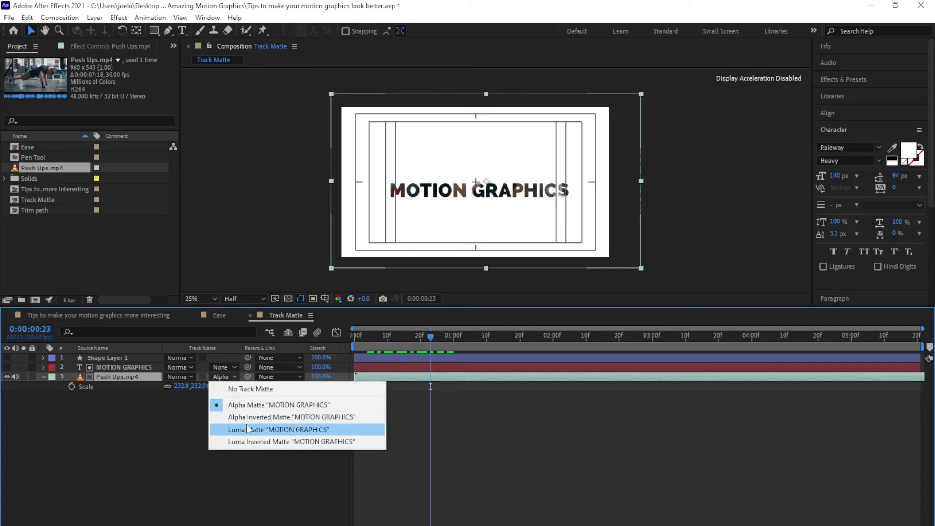
click(246, 419)
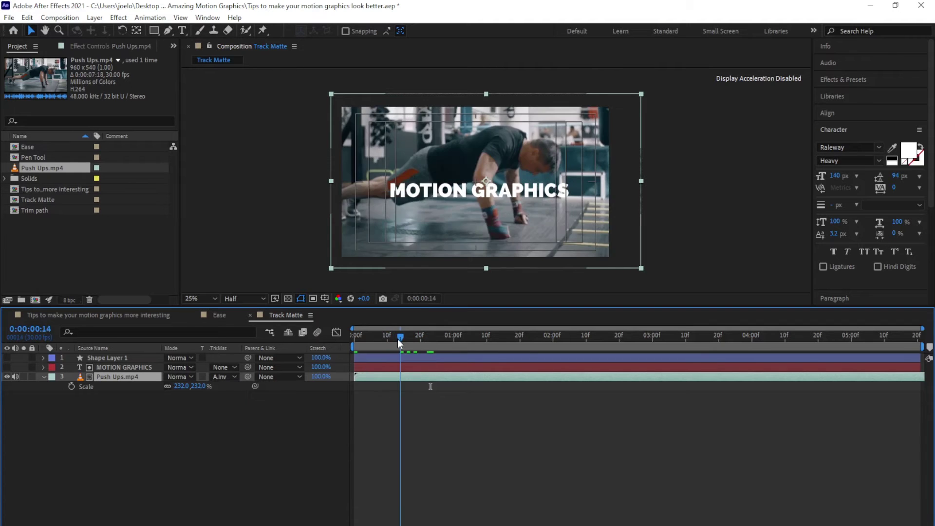
mouse_move(398, 339)
mouse_down()
mouse_move(375, 338)
mouse_move(433, 341)
mouse_move(400, 341)
mouse_up()
Remove the footage's track matte, show Shape Layer 1 and place it directly above Push Ups.mp4, with its F near the frame's centre
click(7, 358)
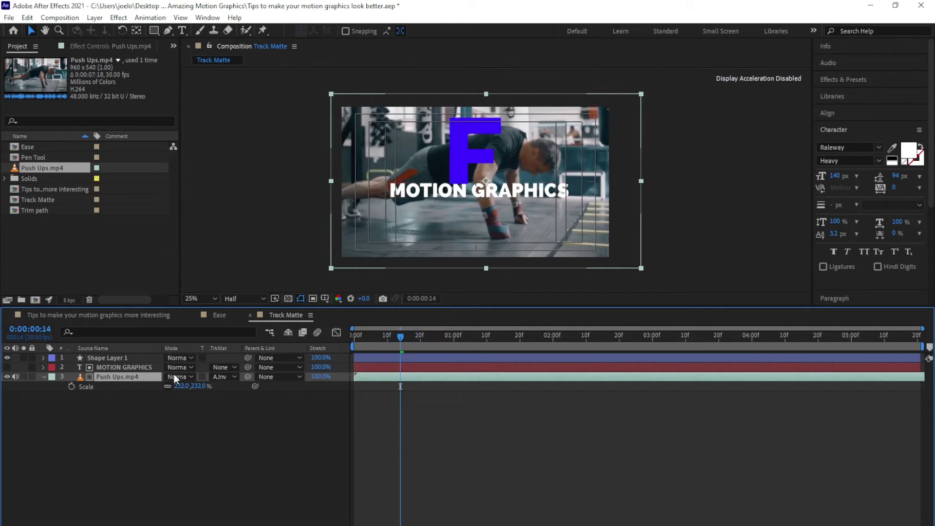
click(224, 376)
click(242, 389)
drag(78, 359, 97, 371)
drag(461, 161, 471, 196)
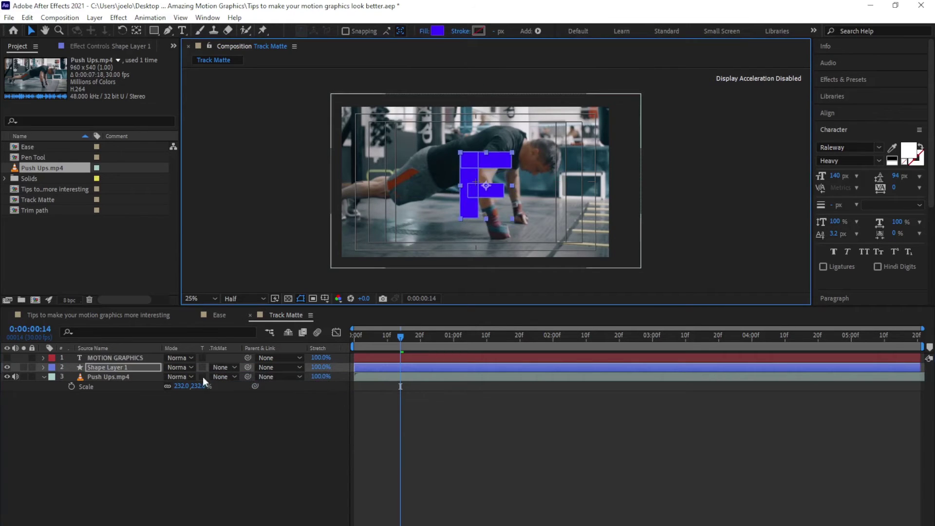
Apply the Alpha Matte "Shape Layer 1" to Push Ups.mp4 and scrub to preview the footage inside the F
click(225, 380)
click(246, 405)
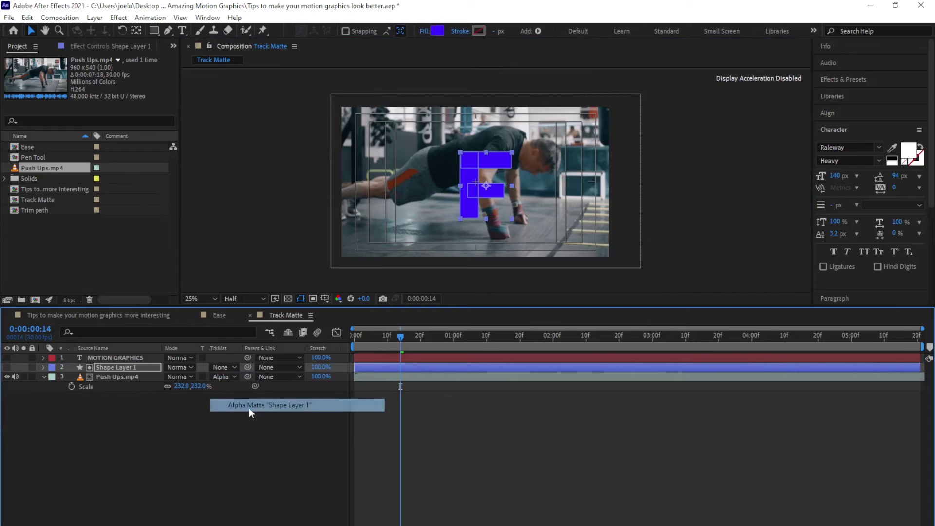
mouse_move(401, 336)
mouse_down()
mouse_move(601, 344)
mouse_move(393, 339)
mouse_up()
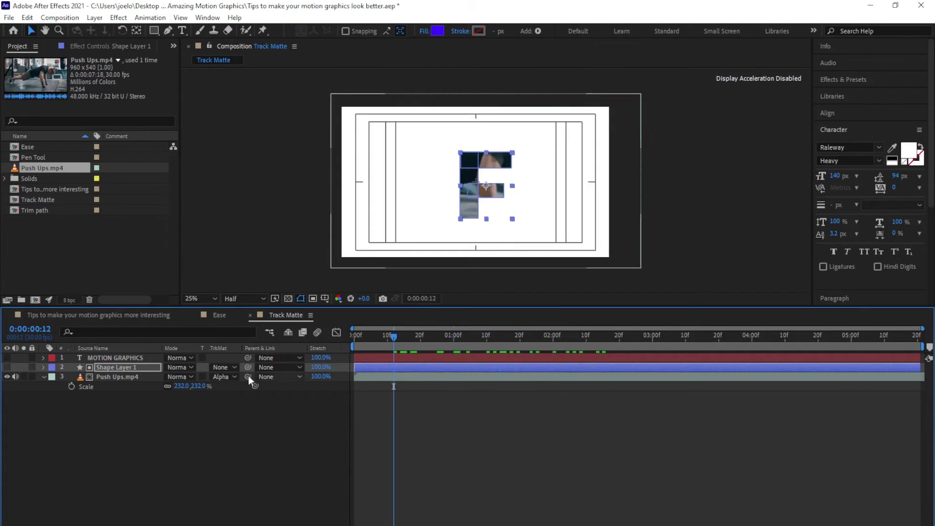
Switch Push Ups.mp4 to the Alpha Inverted Matte of Shape Layer 1 and scrub through the result
click(224, 377)
click(250, 418)
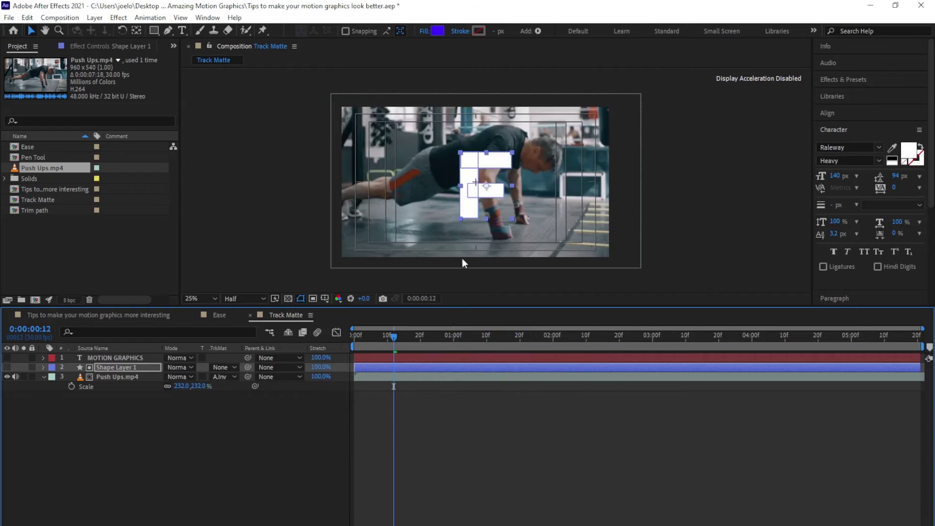
click(361, 336)
drag(449, 337, 469, 340)
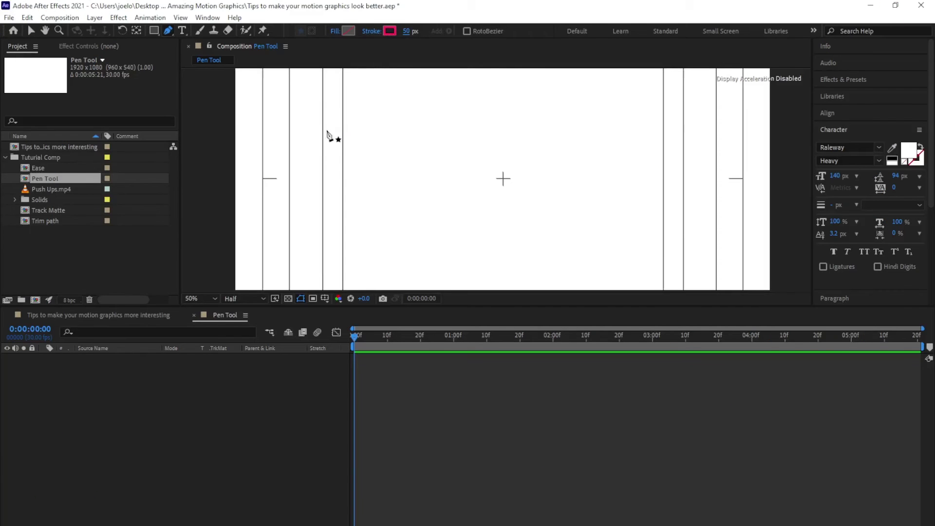
Draw a closed rounded oval from four curved points with the Pen tool in the Pen Tool composition
drag(339, 130, 382, 129)
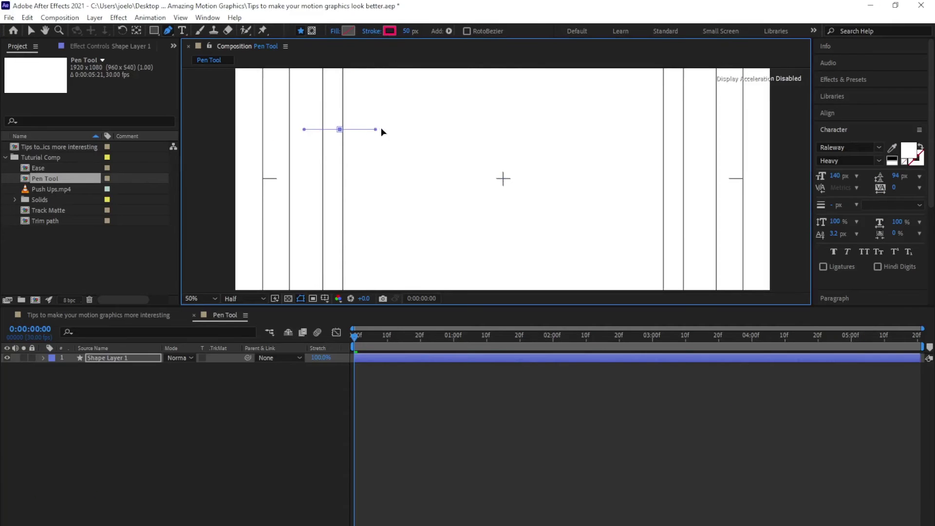
drag(382, 190, 382, 209)
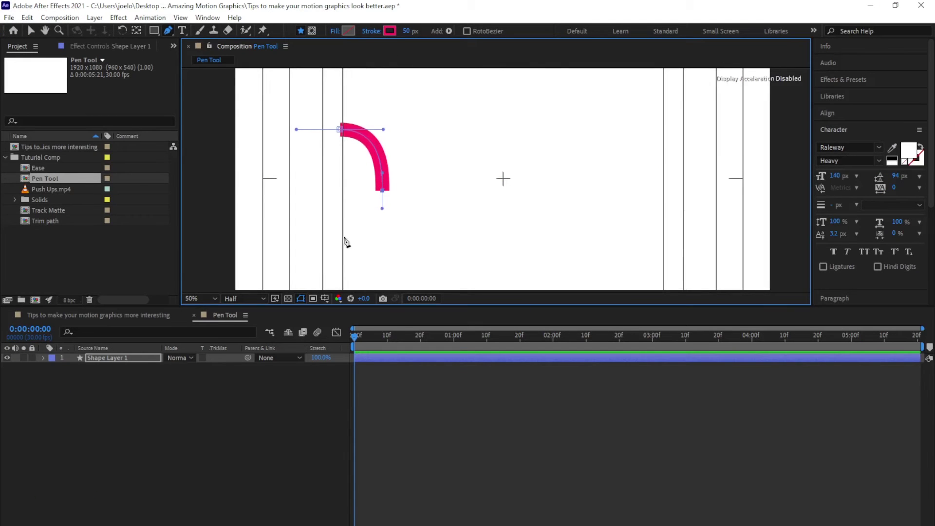
drag(343, 237, 302, 236)
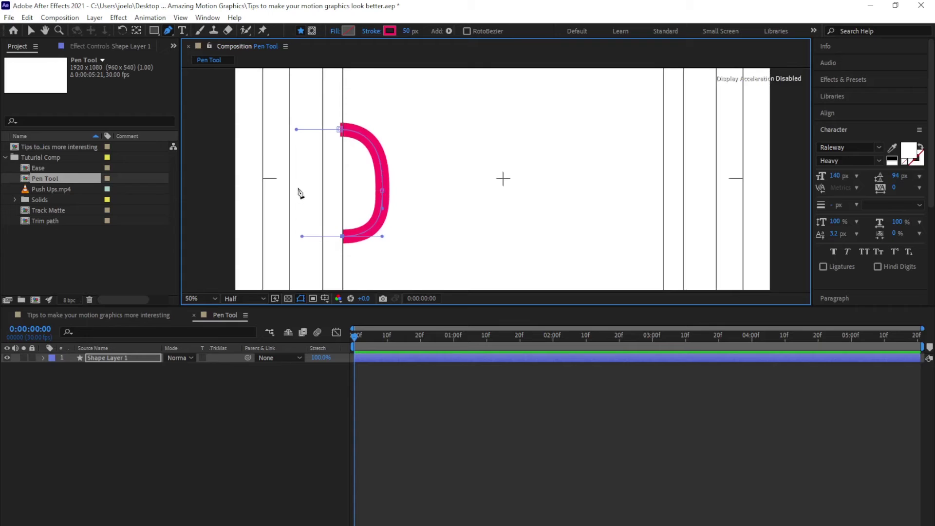
drag(298, 185, 297, 152)
drag(340, 130, 513, 128)
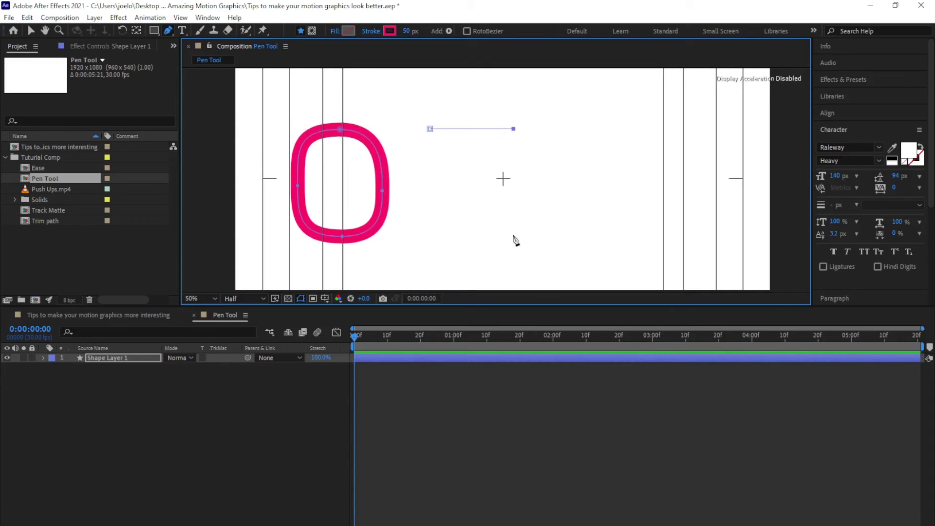
Complete a closed square path with straight corners beside the oval
click(513, 234)
click(428, 235)
click(430, 129)
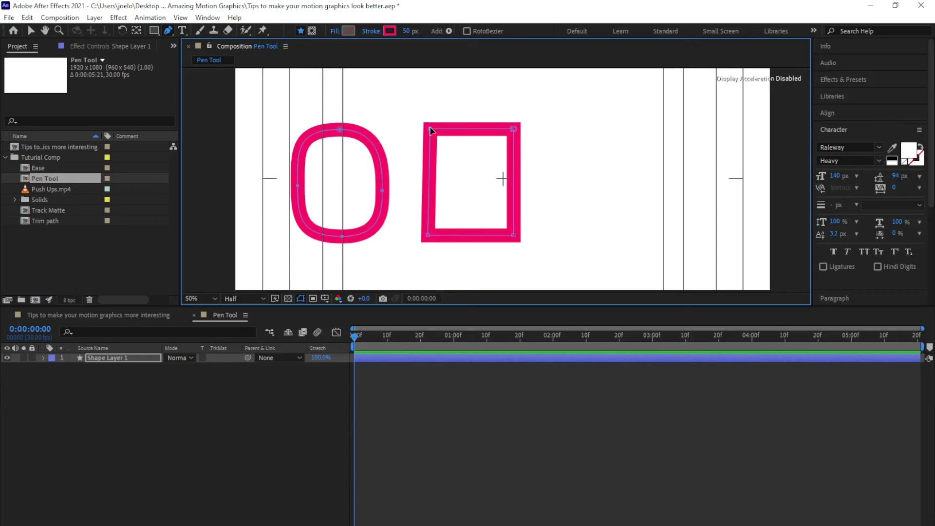
Draw a closed five-pointed star from straight crossing lines beside the square with the Pen tool
click(639, 121)
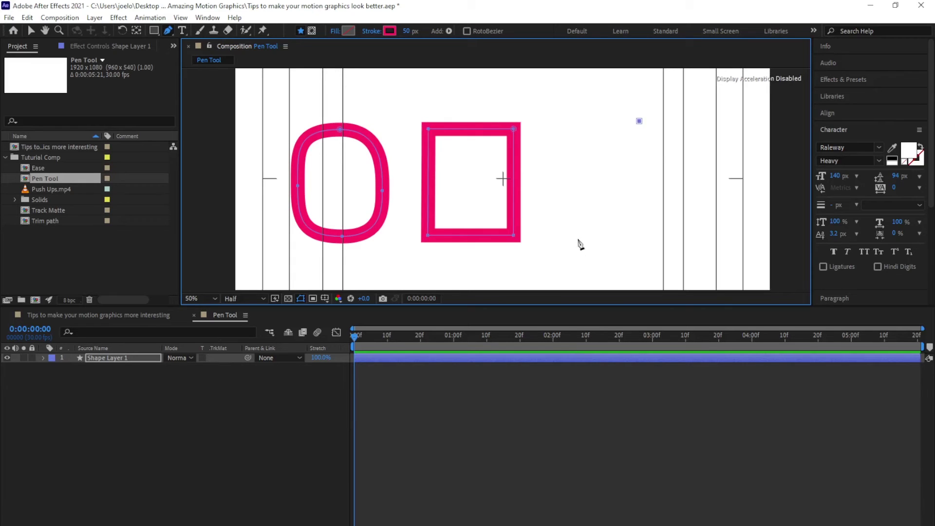
mouse_move(586, 239)
mouse_down()
mouse_move(672, 229)
mouse_move(677, 186)
mouse_up()
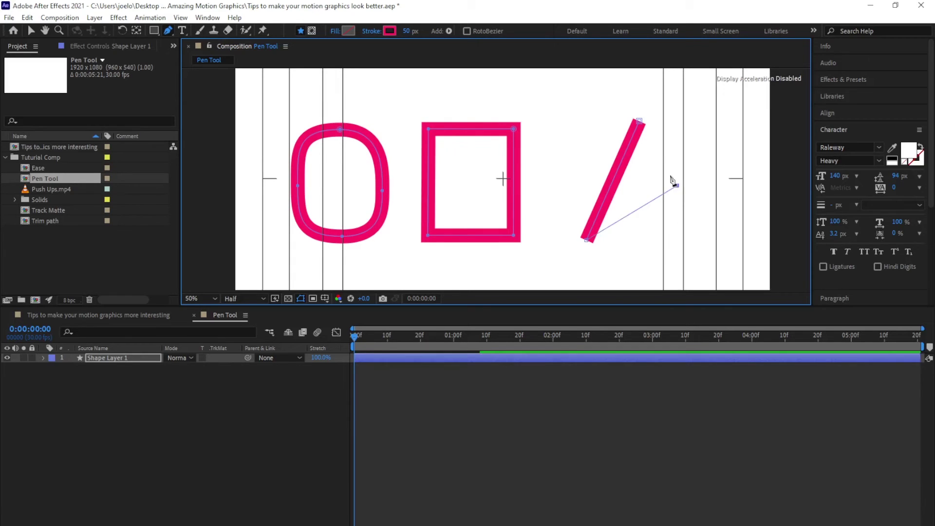
click(579, 133)
click(646, 250)
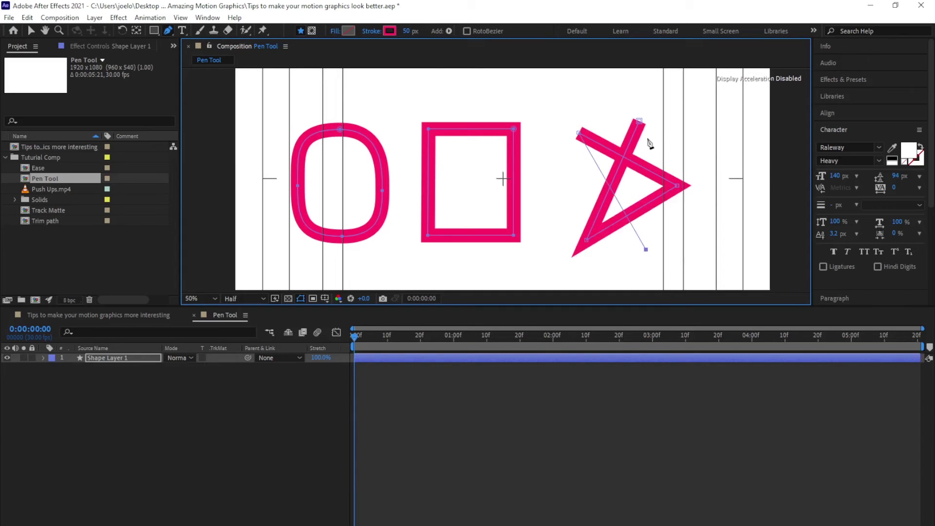
click(639, 120)
Reposition the star's five points to make its shape more even
drag(639, 121, 631, 102)
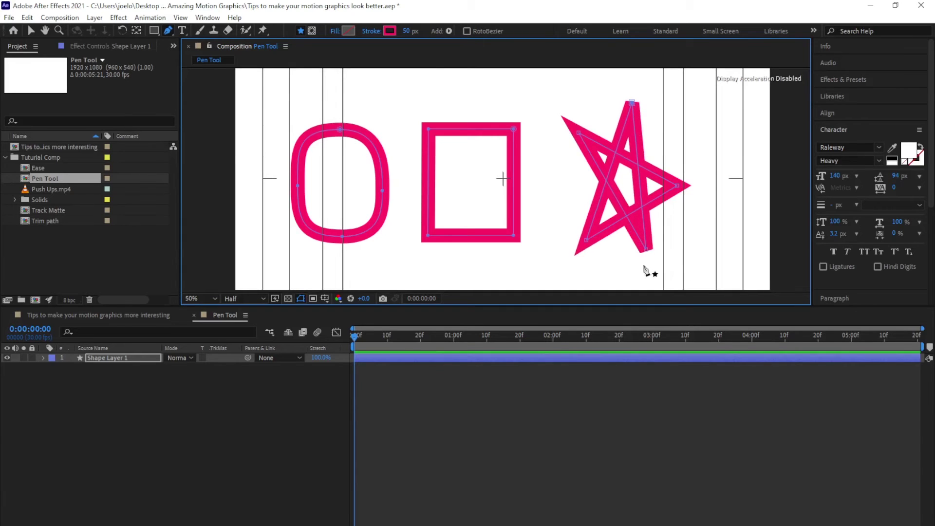
drag(646, 249, 655, 258)
drag(677, 185, 681, 167)
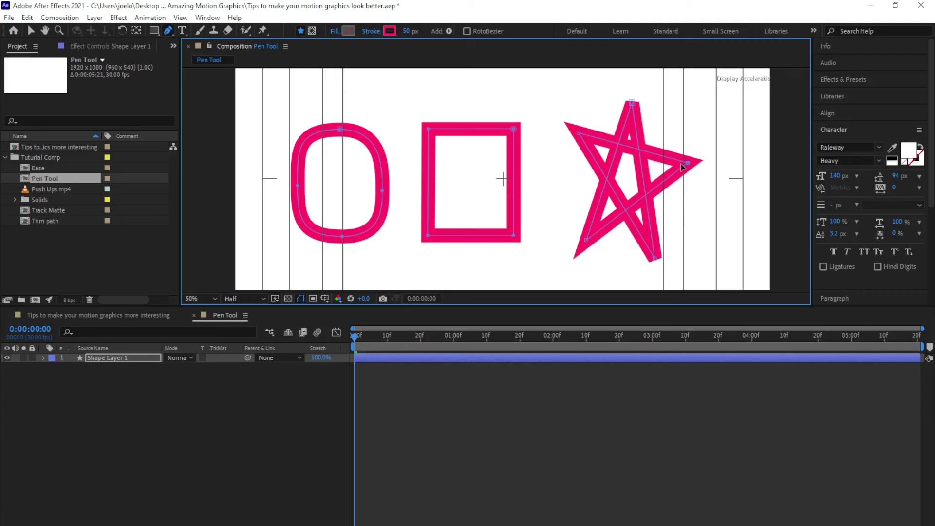
drag(579, 132, 573, 138)
drag(587, 239, 568, 243)
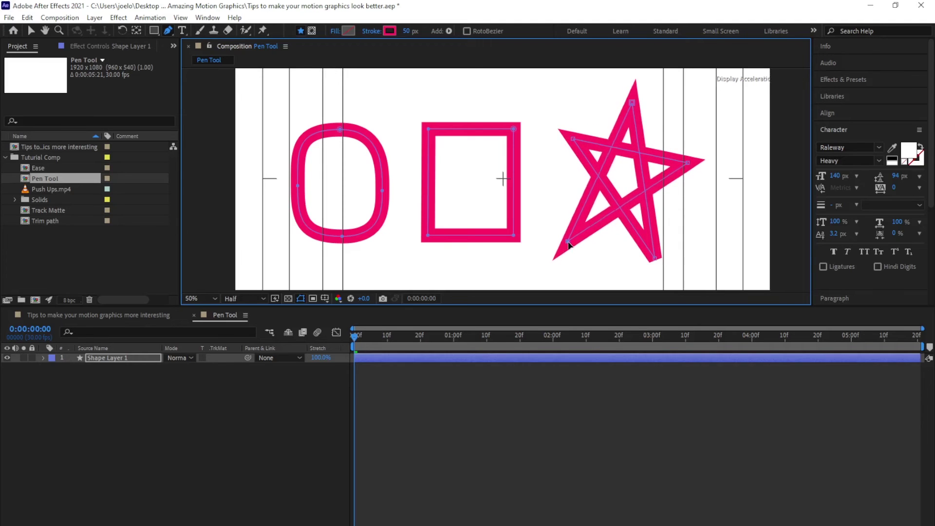
drag(655, 259, 653, 249)
Draw an open curved path above the oval, square and star with the Pen tool
scroll(650, 248, down, 3)
key(space)
drag(578, 210, 561, 197)
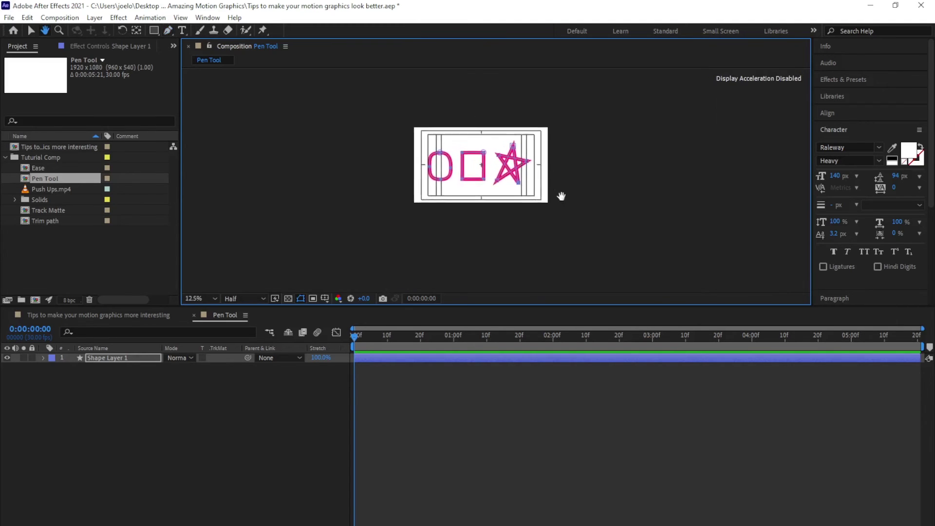
scroll(448, 146, up, 4)
click(380, 137)
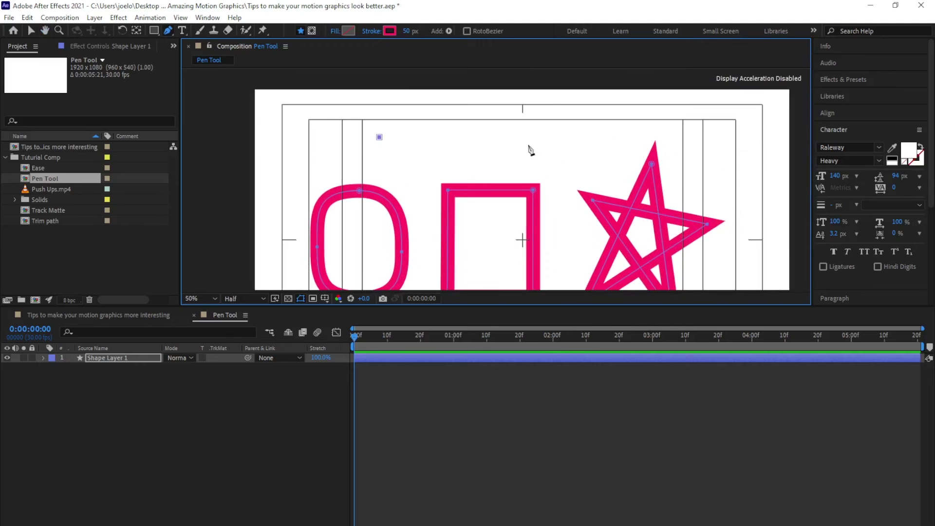
mouse_move(527, 139)
mouse_down()
mouse_move(553, 109)
mouse_move(575, 122)
mouse_up()
mouse_move(627, 106)
mouse_down()
mouse_move(699, 129)
mouse_move(723, 173)
mouse_up()
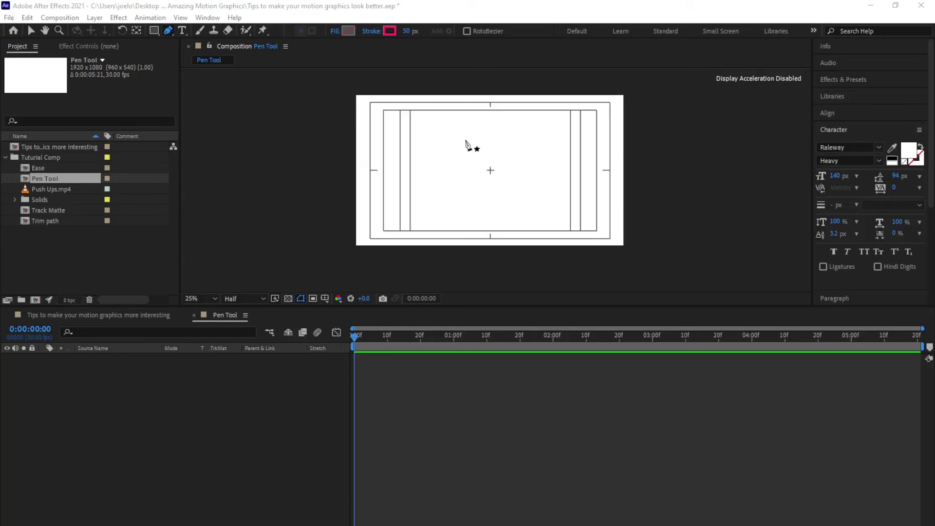
Start a pink outline with the Pen tool: a vertical edge, a long horizontal top edge, and a segment curving back underneath
click(410, 188)
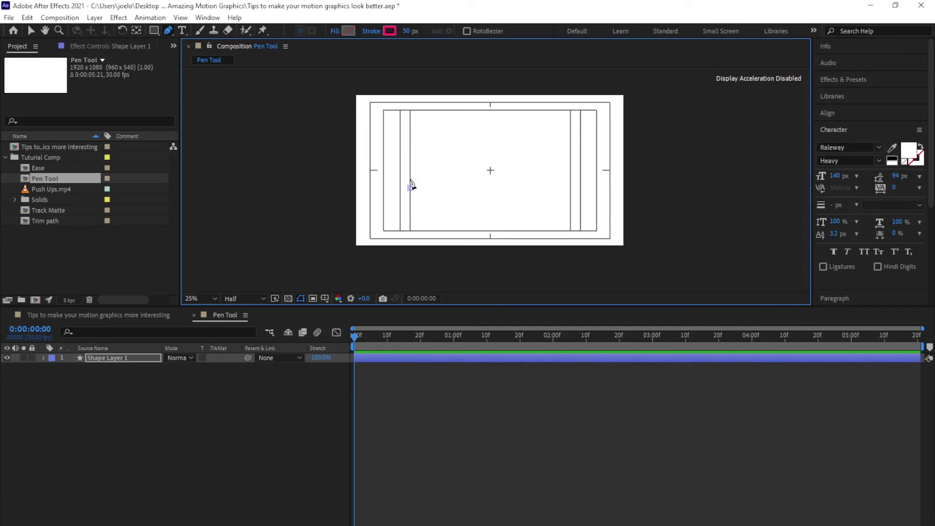
click(411, 142)
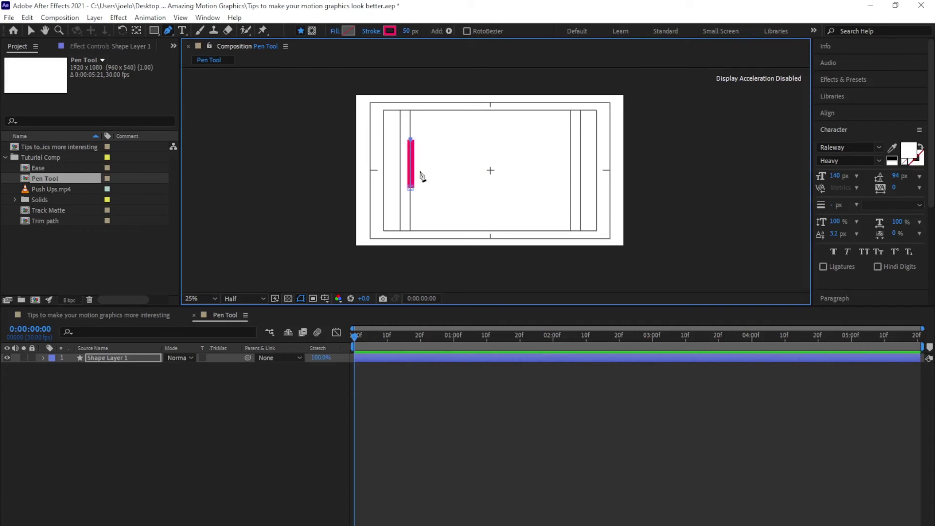
click(500, 140)
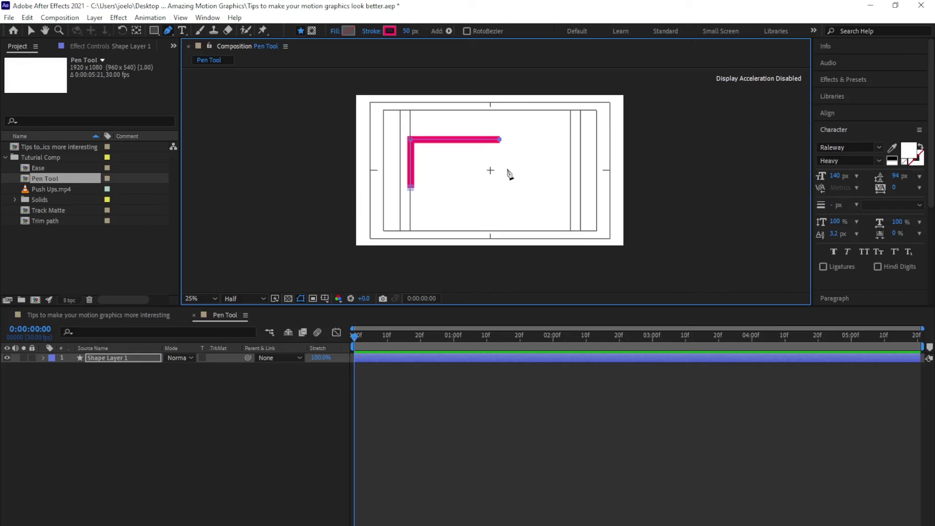
drag(500, 169, 469, 171)
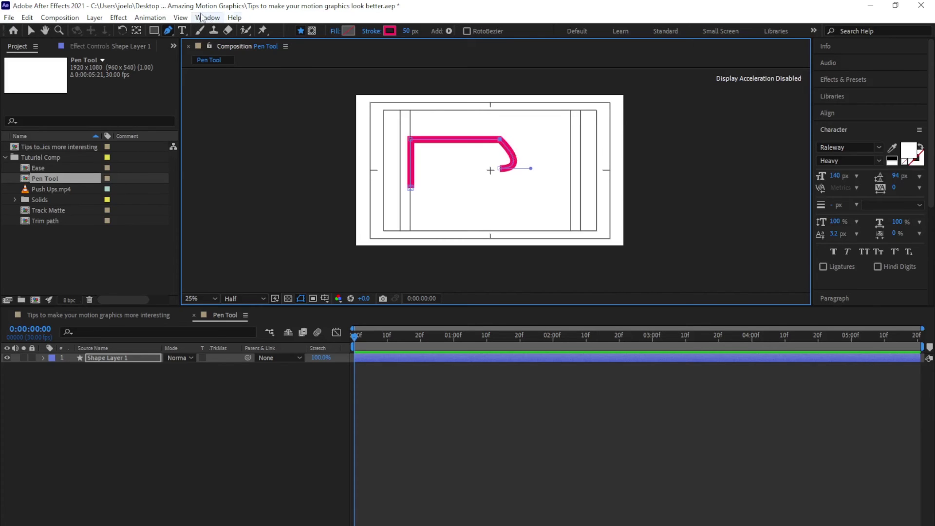
Convert the outline's upper corner beside the curve to a smooth point and level its direction handles to round the end
click(167, 32)
click(167, 32)
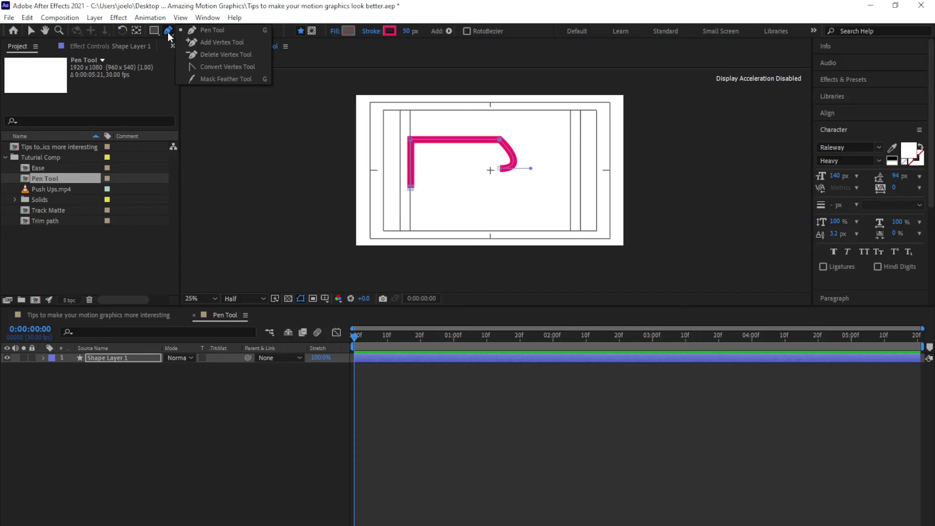
click(235, 68)
drag(501, 141, 502, 142)
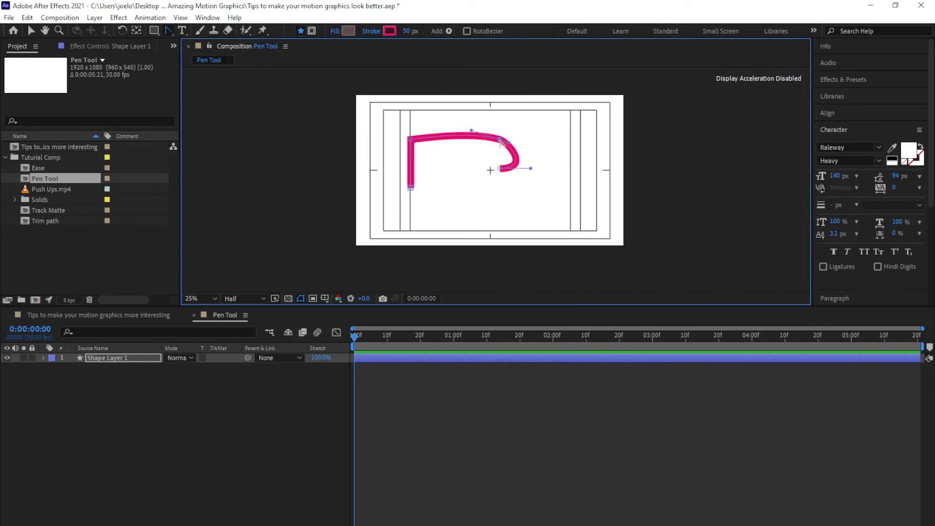
click(168, 33)
click(213, 33)
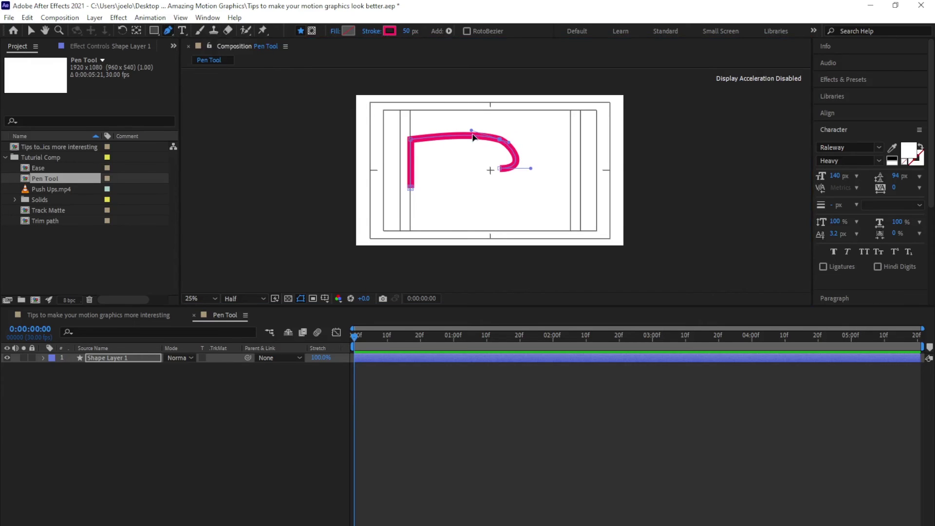
drag(470, 132, 536, 140)
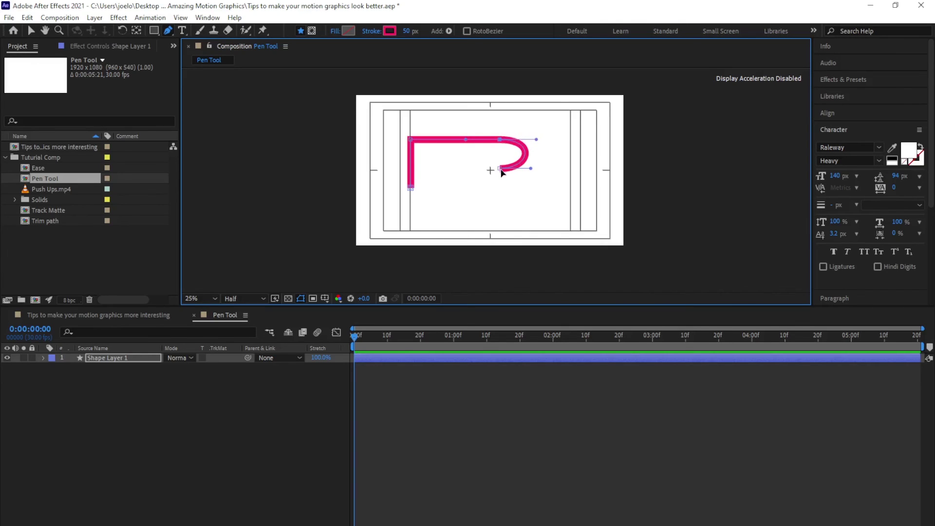
Complete the outline with a straight lower edge and a short stem, close it at the starting point, and adjust the stem's lower corner
click(436, 169)
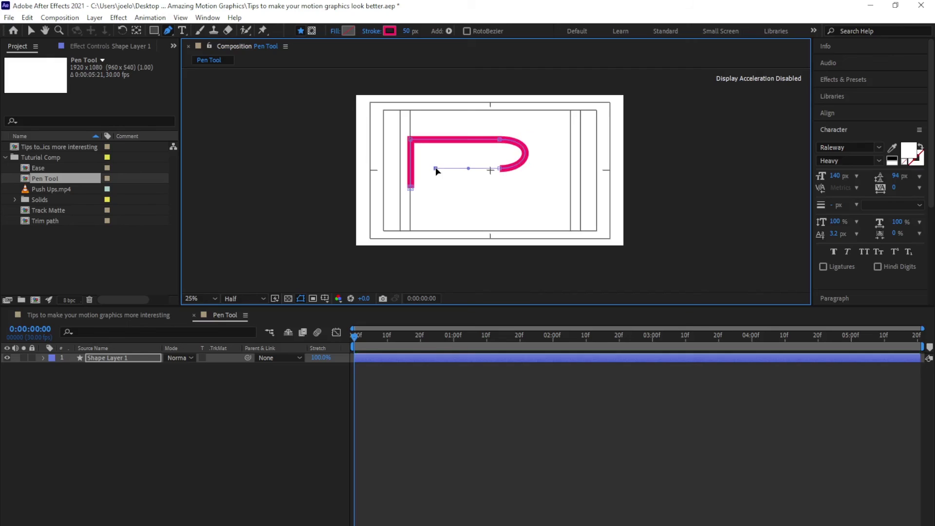
click(435, 200)
click(410, 201)
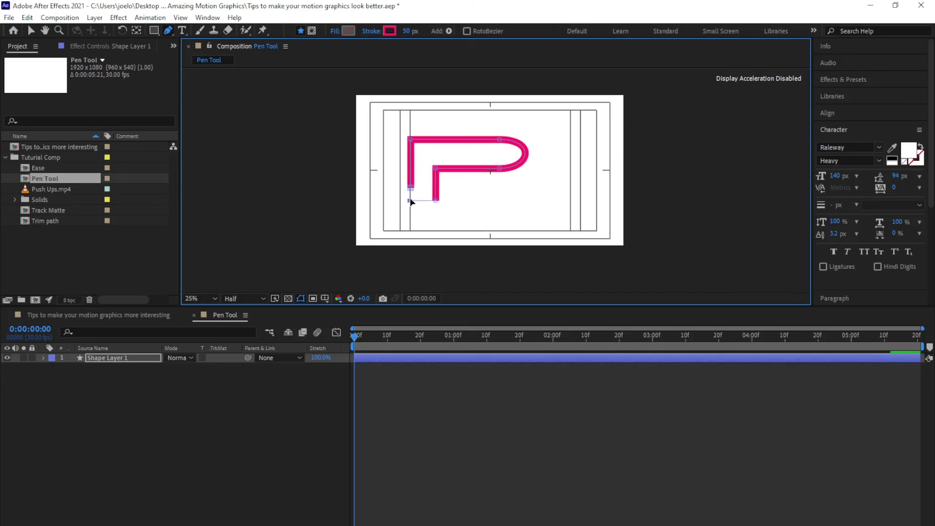
click(410, 188)
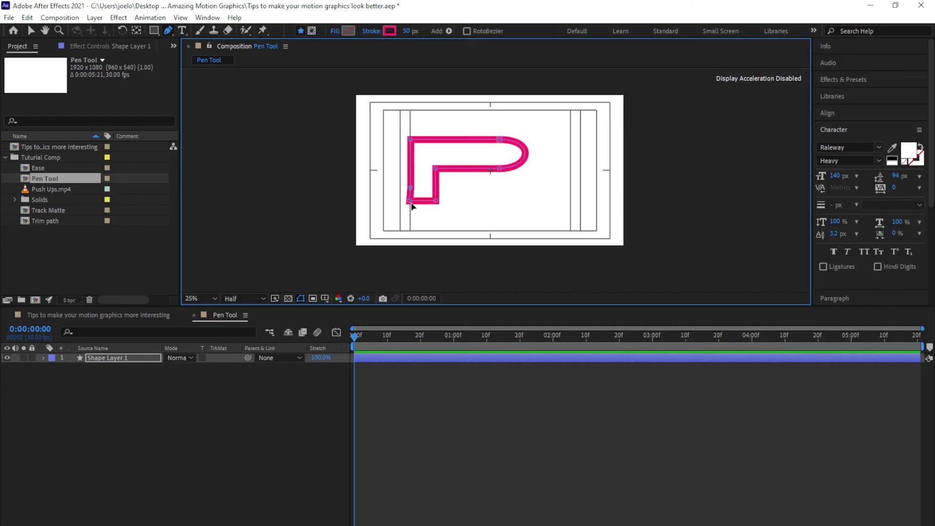
drag(411, 203, 409, 202)
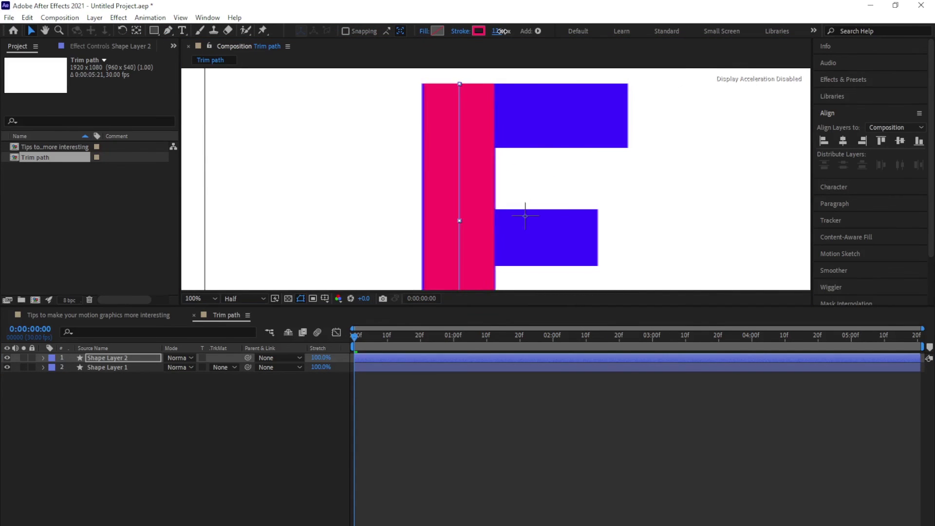
Draw a horizontal 132 px pink stroke over the upper arm of the blue F on a new shape layer
click(750, 188)
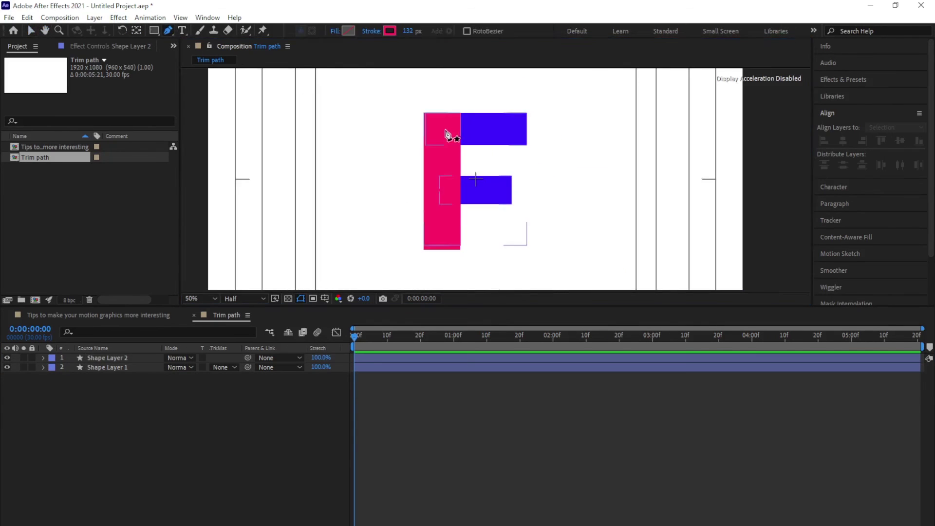
drag(445, 131, 526, 130)
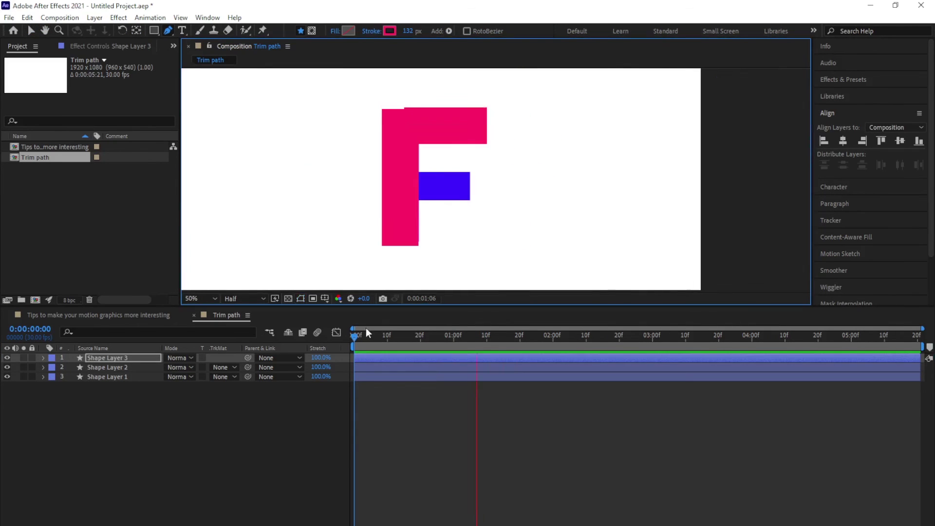